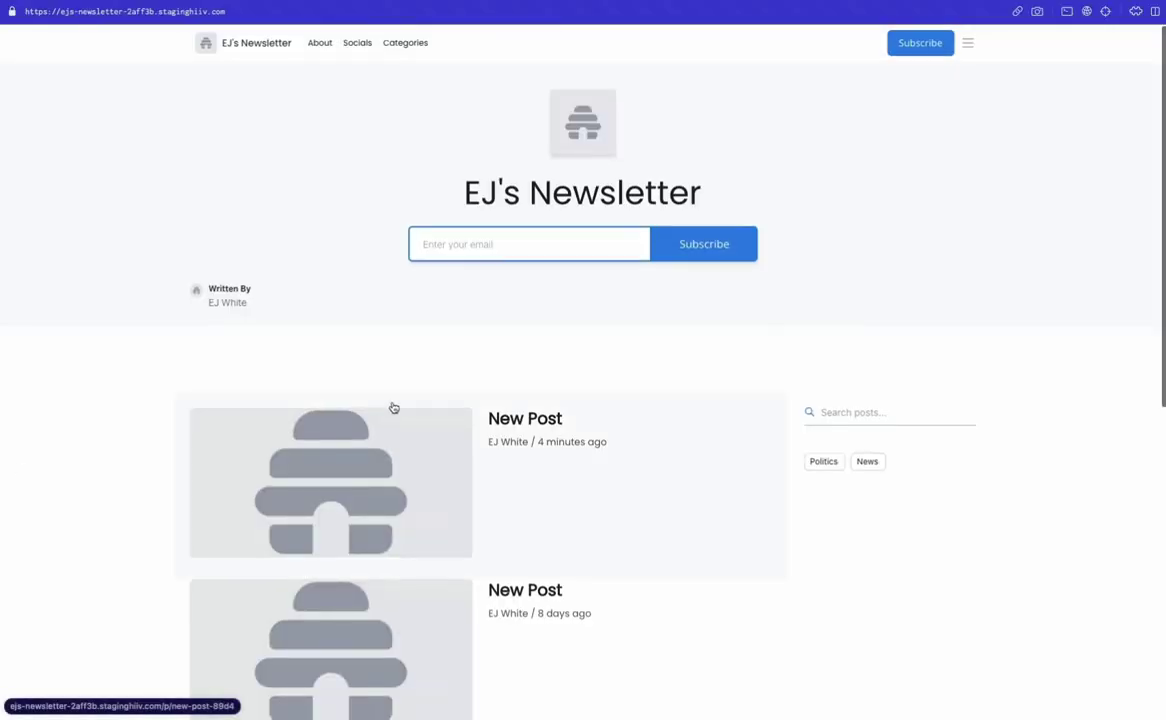
Open the newest post on EJ's Newsletter public site.
click(489, 358)
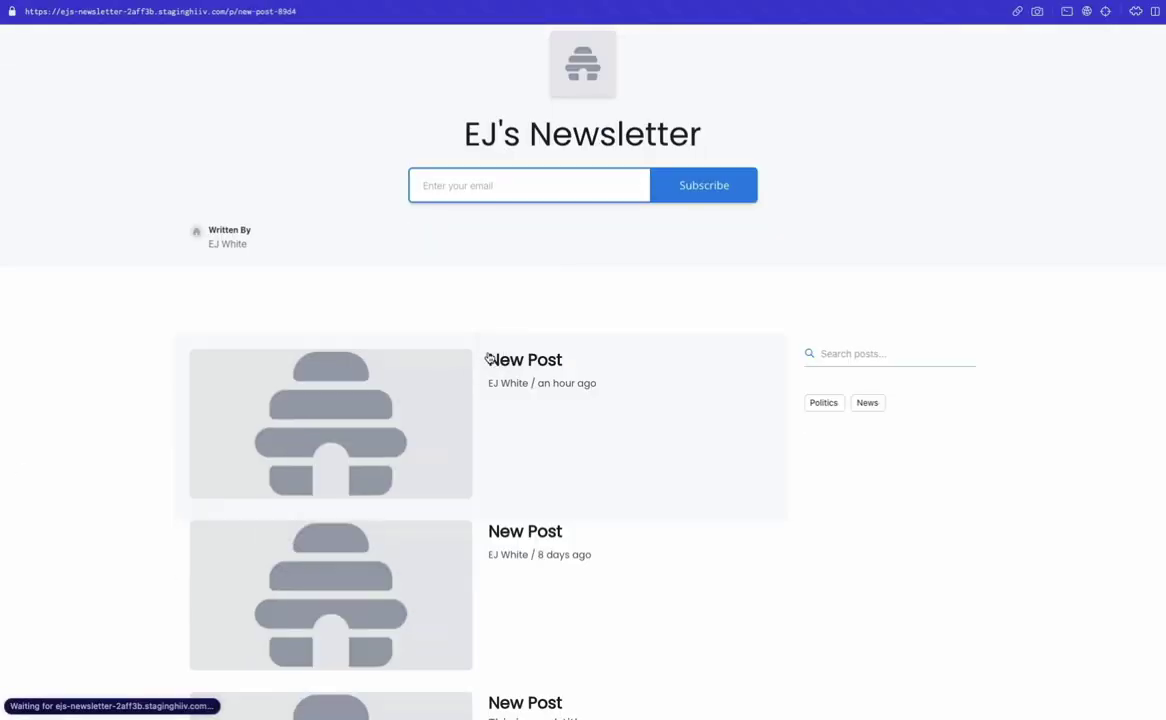
Scroll to the post's comment section, sign in, and begin a 'Hello, world.' comment.
scroll(540, 380, down, 20)
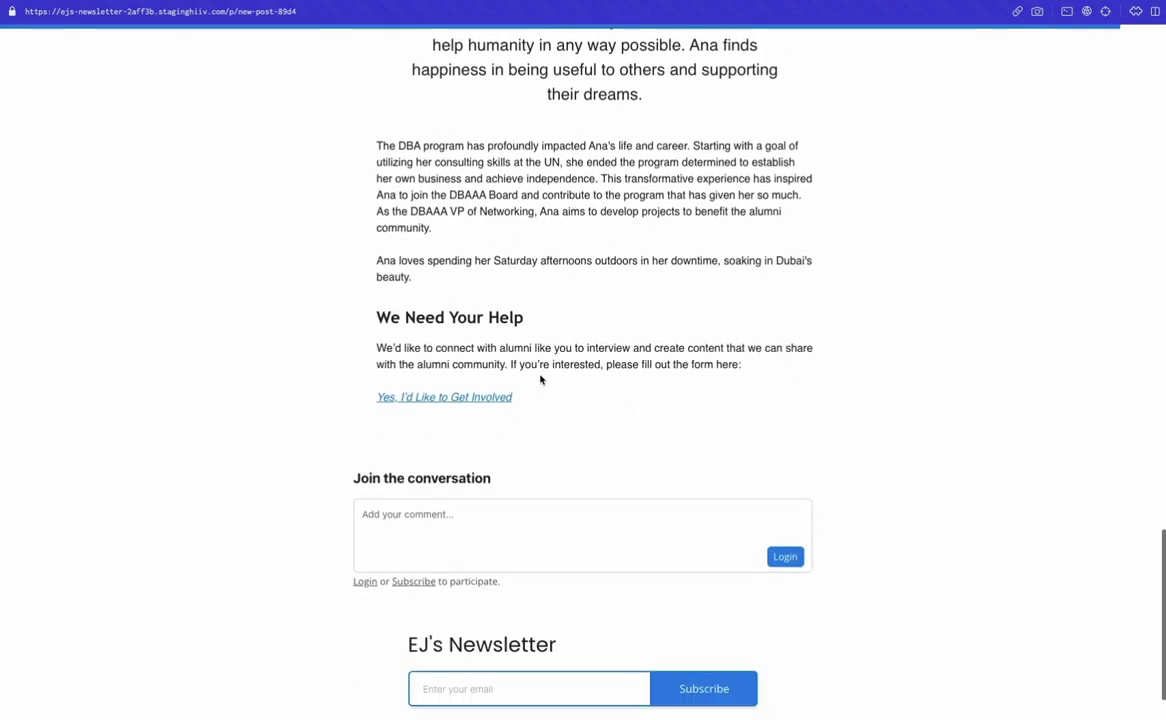
drag(299, 383, 835, 526)
click(557, 490)
scroll(557, 490, up, 20)
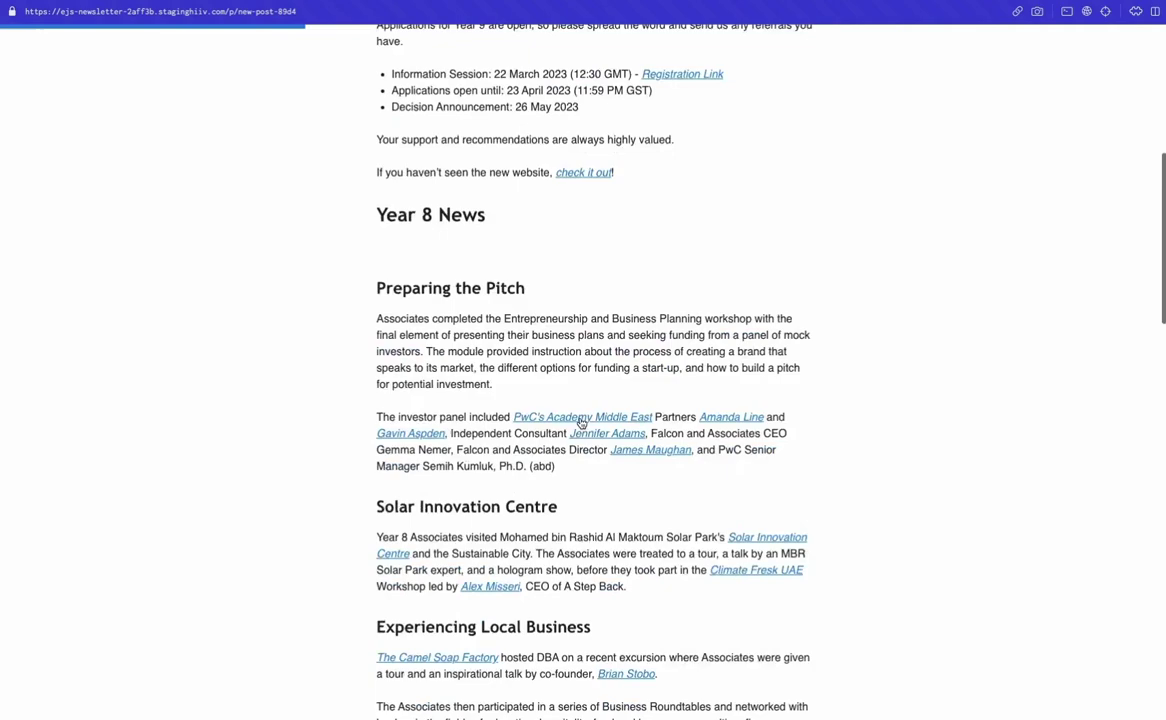
scroll(586, 465, down, 20)
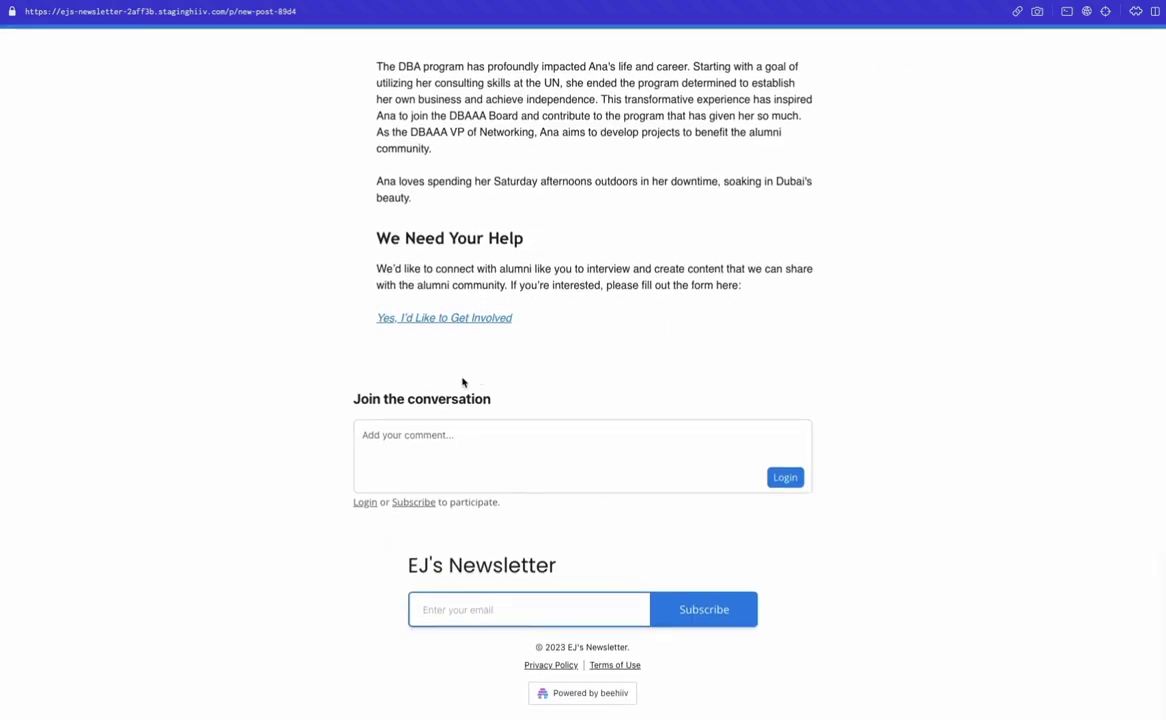
click(367, 424)
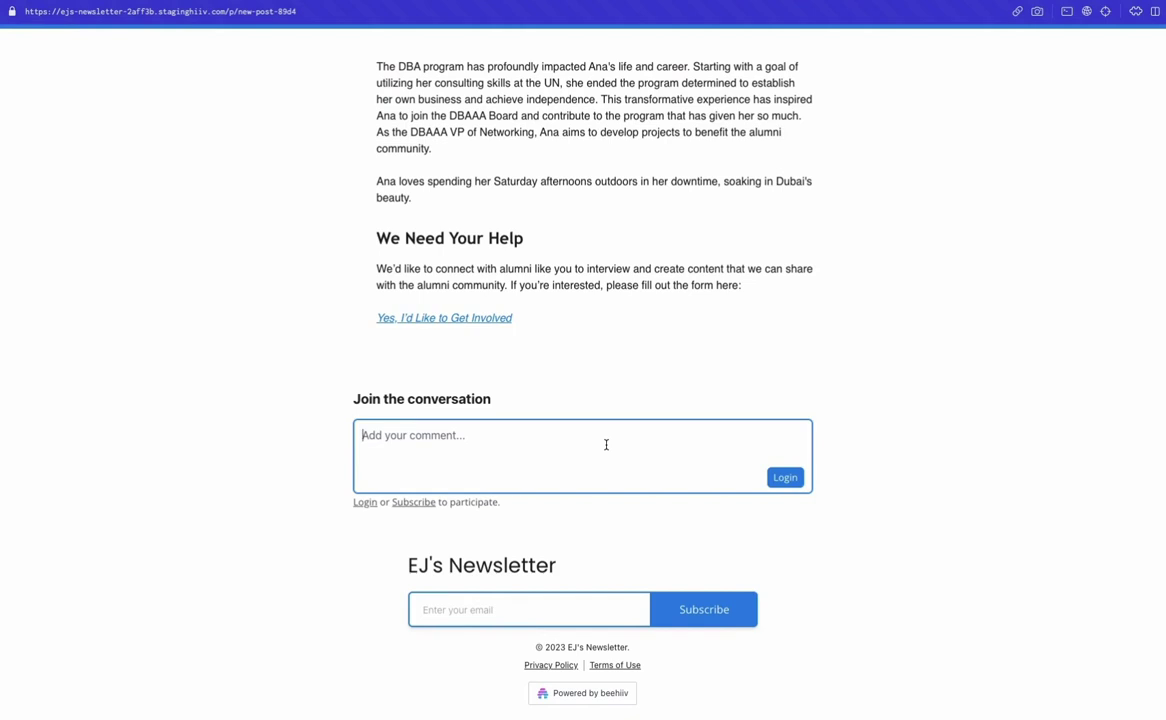
text(Hello, world.)
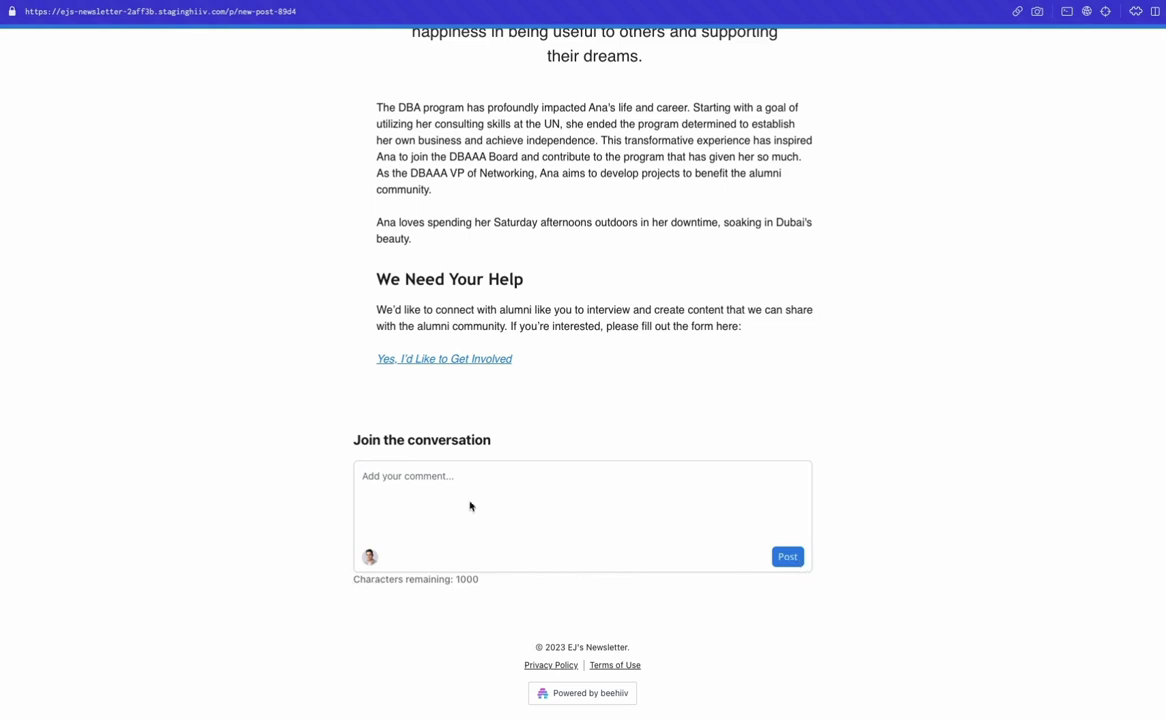
Write 'Hello, world.' in the comment box and post it.
click(424, 485)
text(Hello, world.)
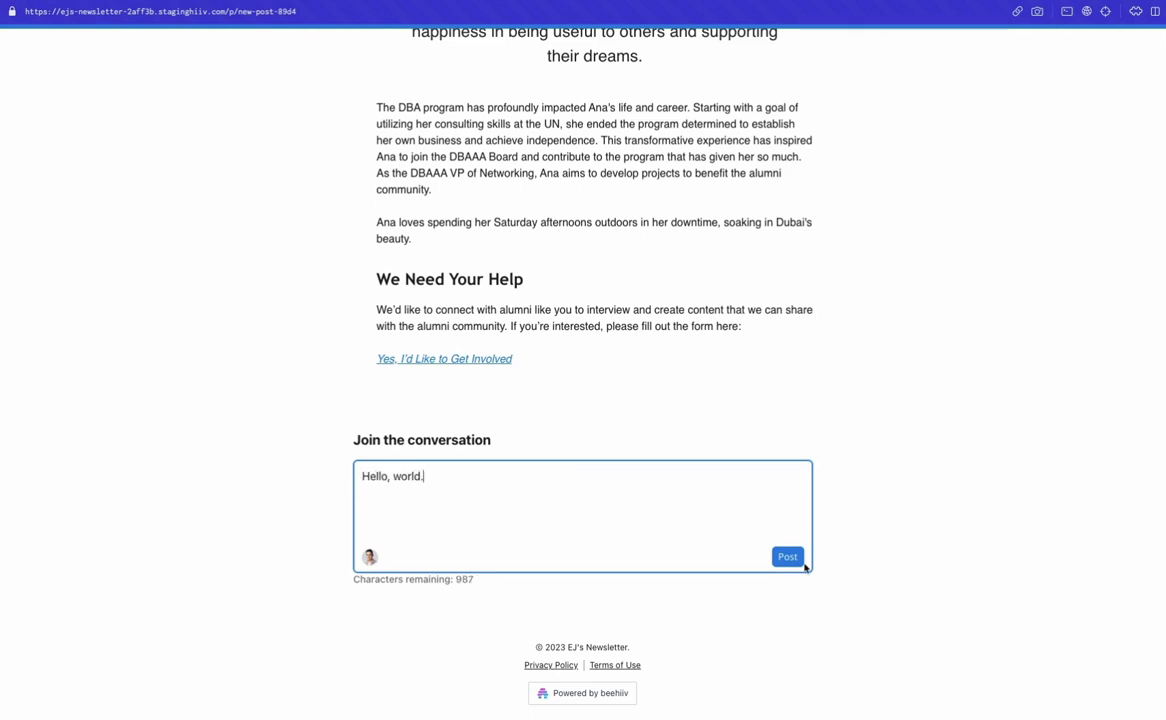
click(798, 559)
Fill in the commenter's first and last name, fixing the capitalisation, and submit the profile.
click(591, 367)
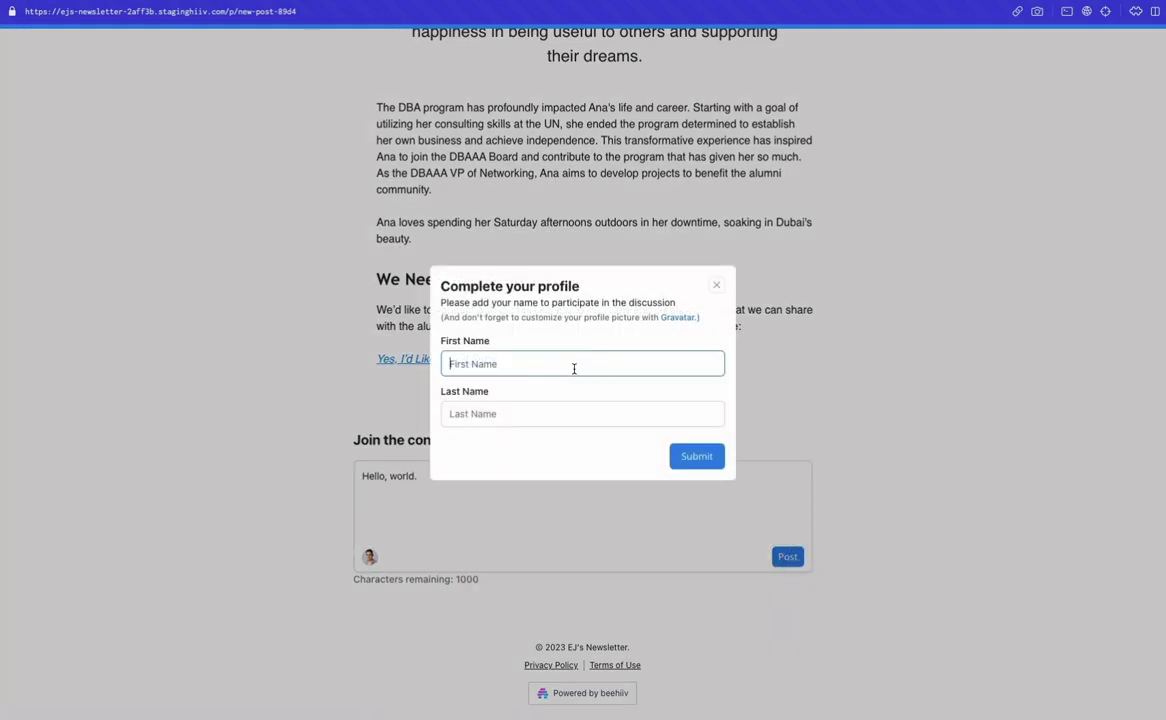
text(Ej)
key(Tab)
text(White)
click(549, 362)
key(BackSpace)
text(J)
click(674, 452)
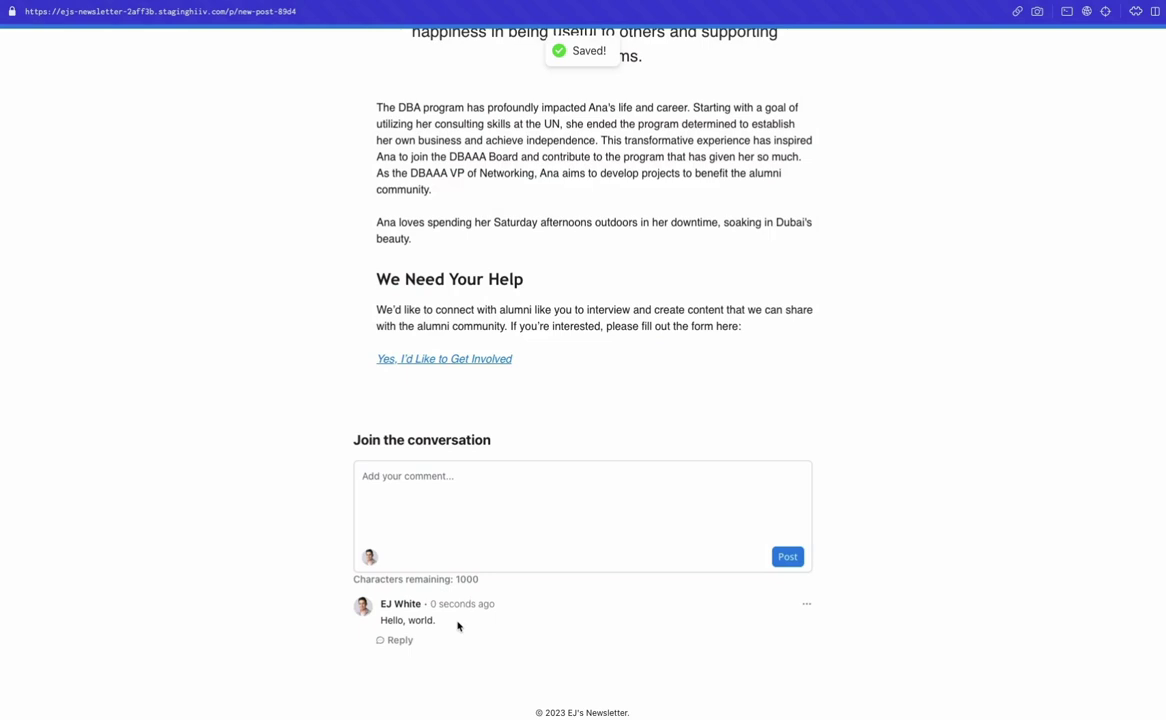
scroll(458, 627, down, 1)
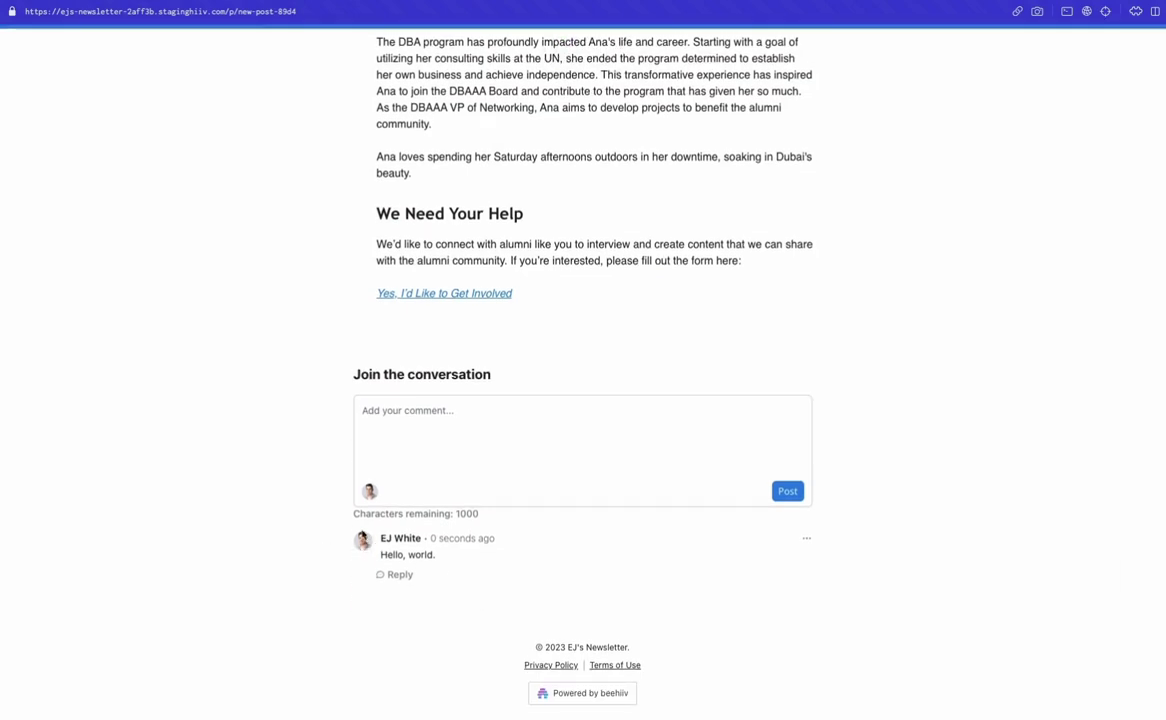
scroll(396, 539, up, 1)
scroll(300, 550, down, 1)
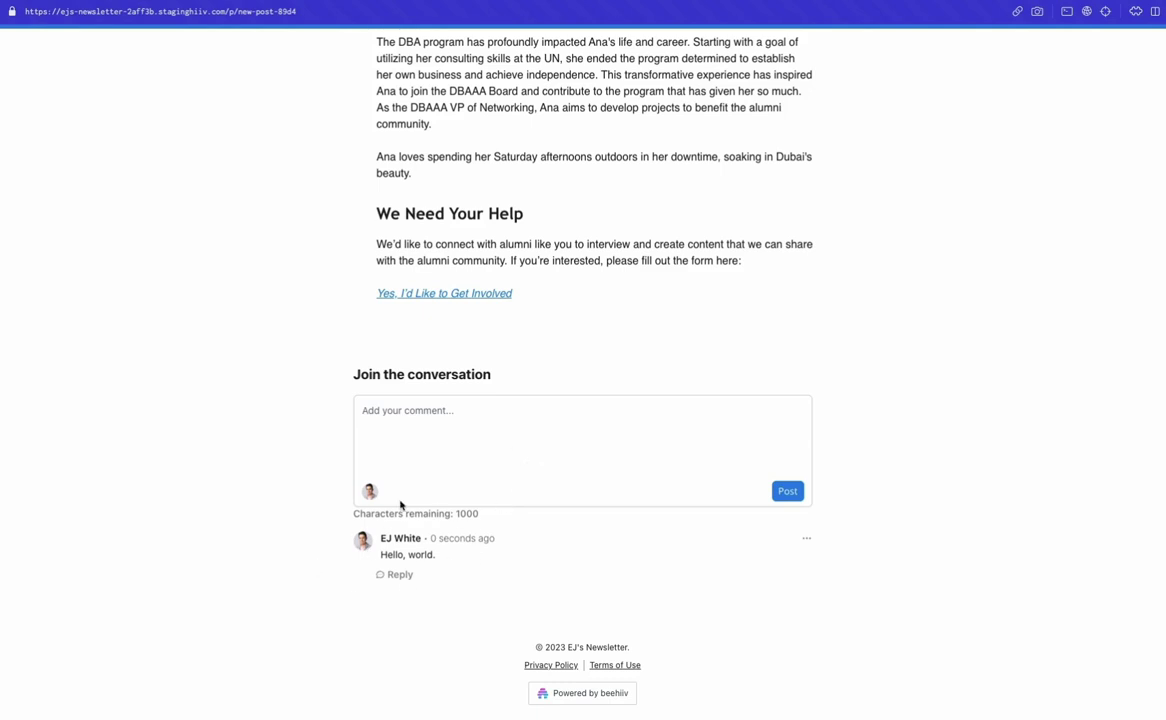
Reply 'That's a good point!' under the 'Hello, world.' comment.
click(445, 537)
click(806, 538)
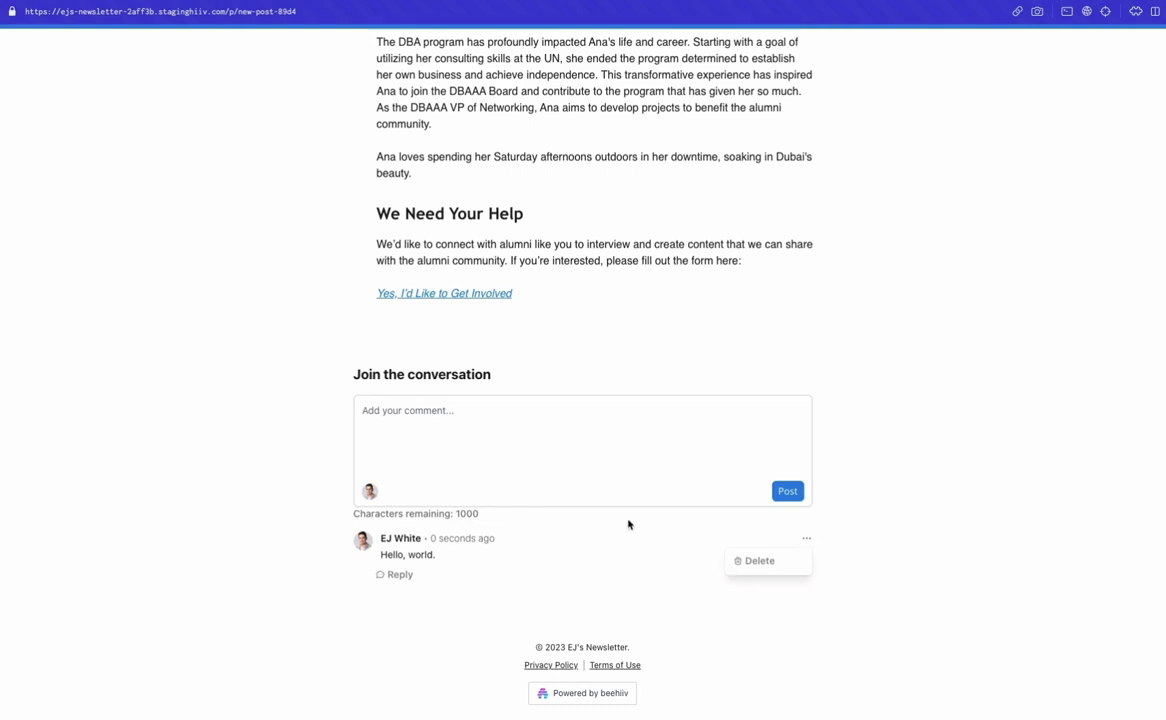
click(462, 548)
click(396, 574)
click(514, 380)
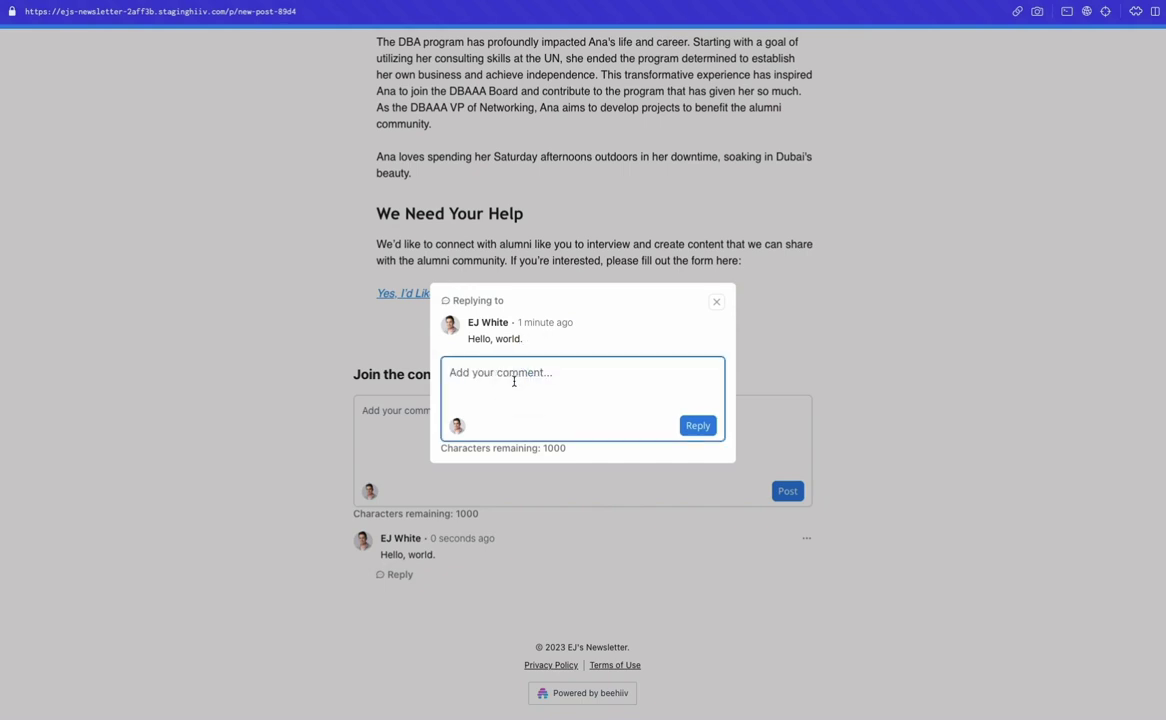
text(That's a good)
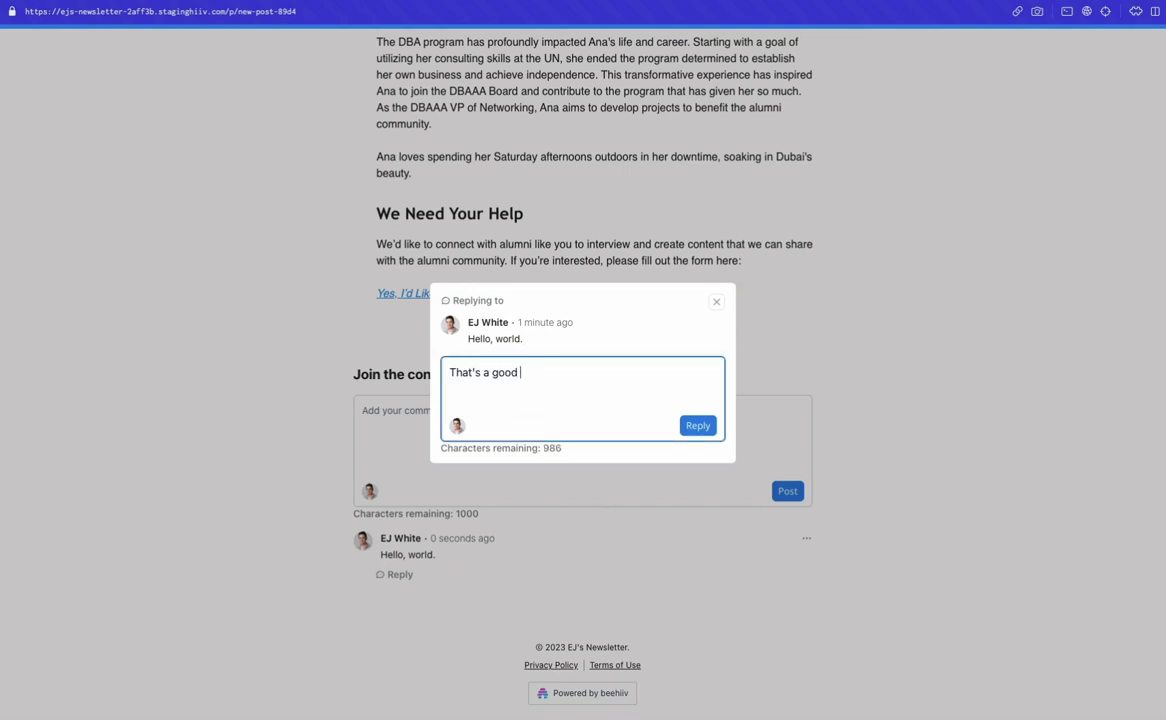
text( point!)
click(698, 425)
Reload the post to confirm the reply appears, then return to the publication dashboard.
scroll(700, 610, down, 1)
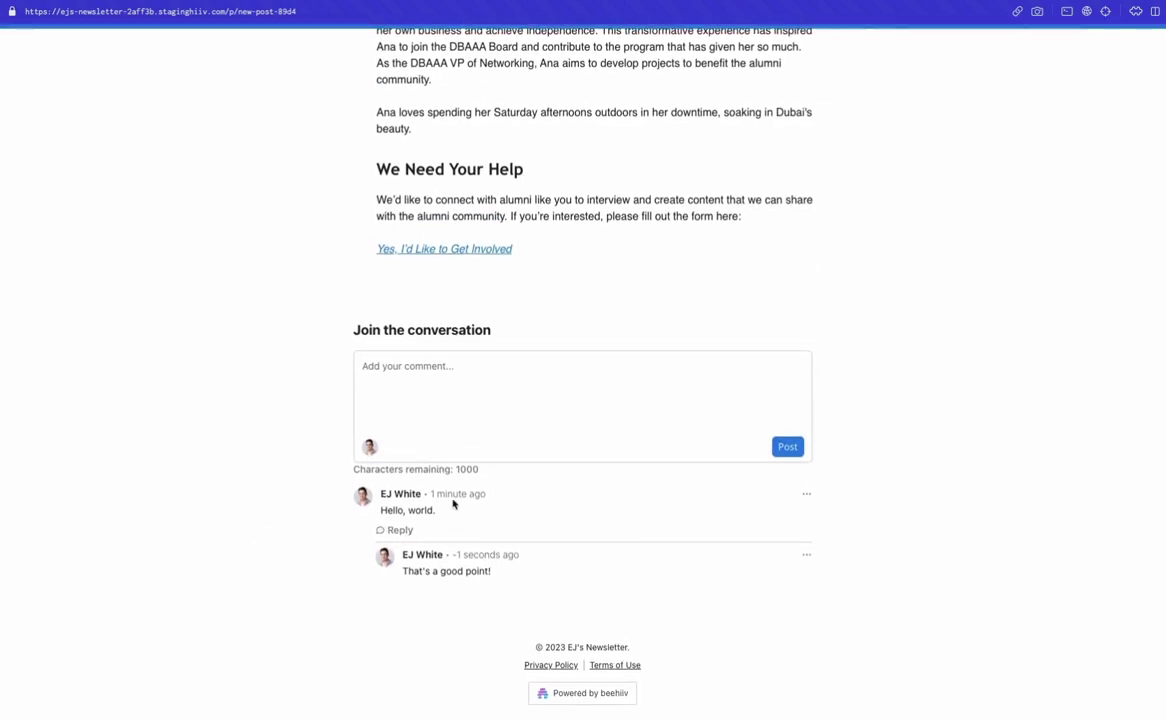
key(ctrl+r)
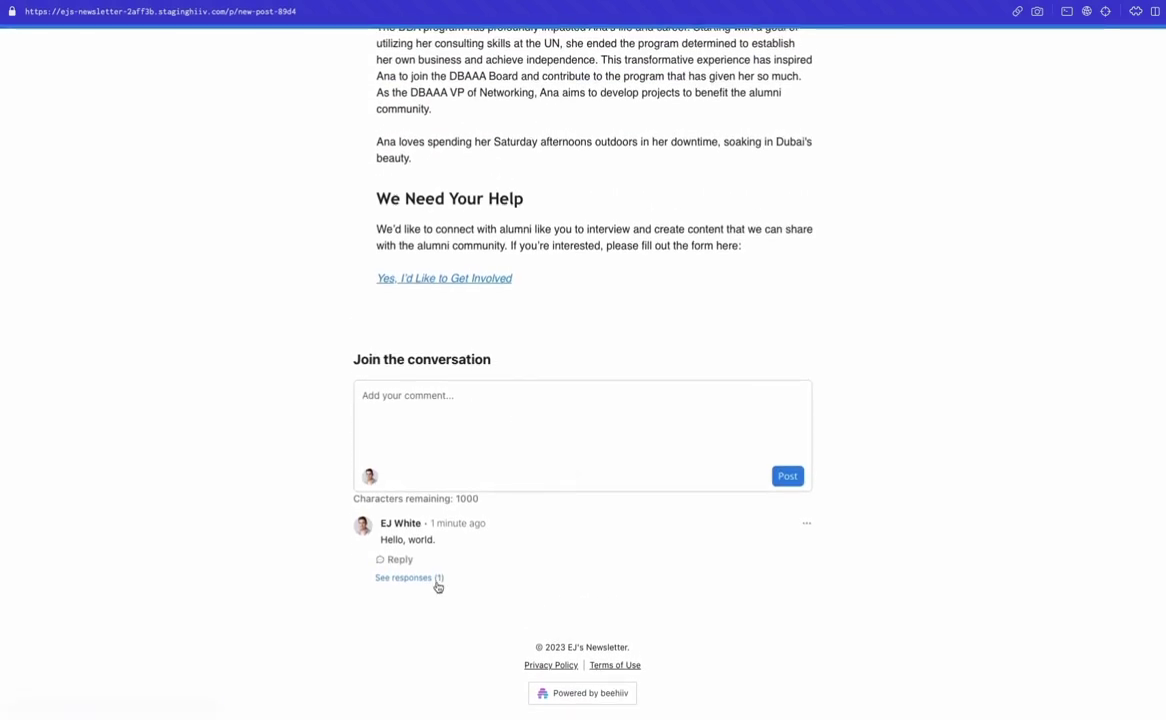
click(425, 580)
scroll(471, 580, down, 1)
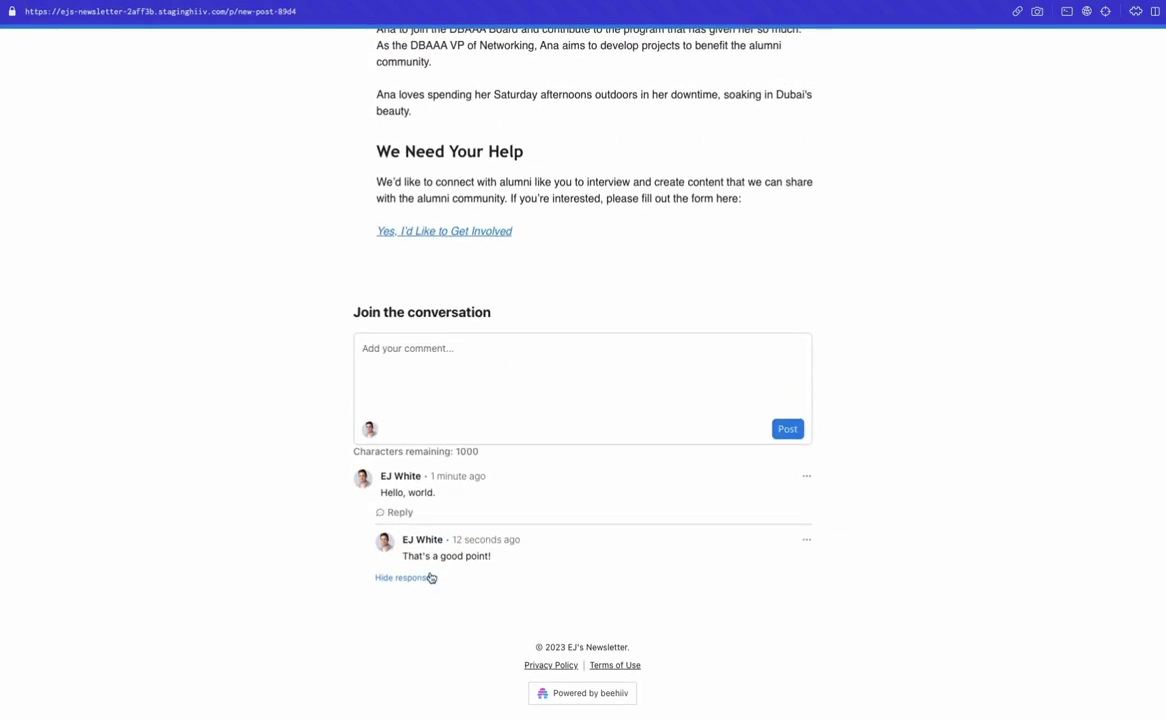
click(805, 540)
scroll(450, 398, up, 2)
scroll(452, 393, down, 2)
scroll(560, 531, up, 20)
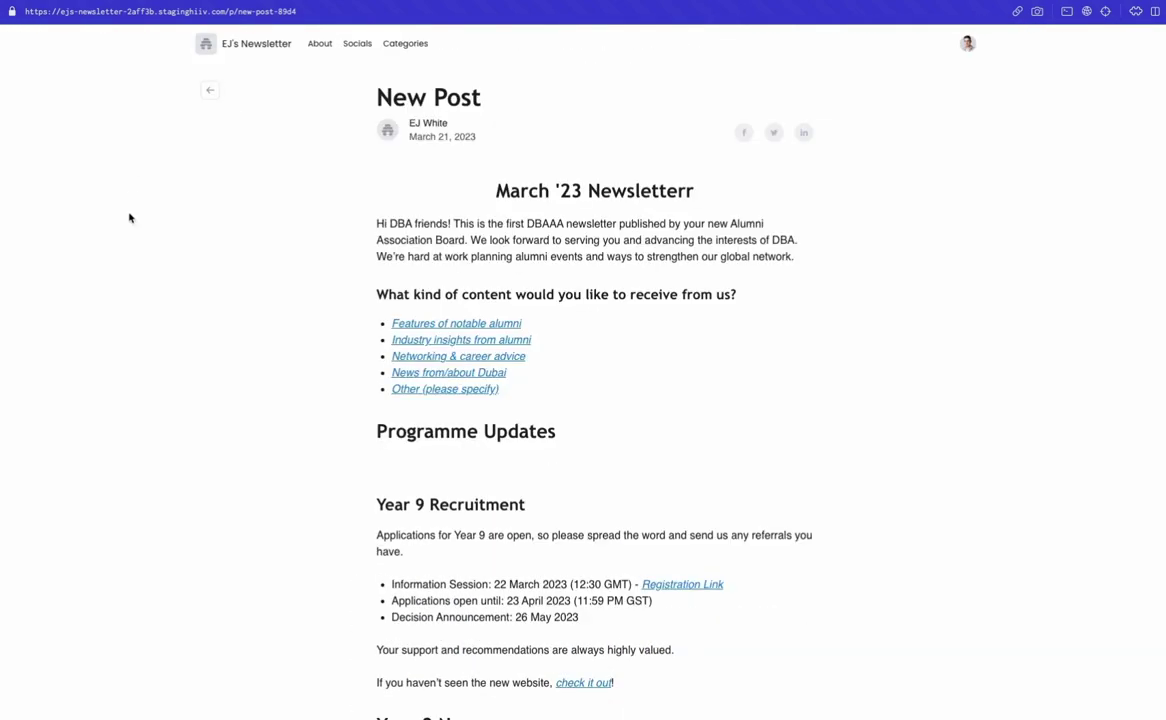
click(967, 43)
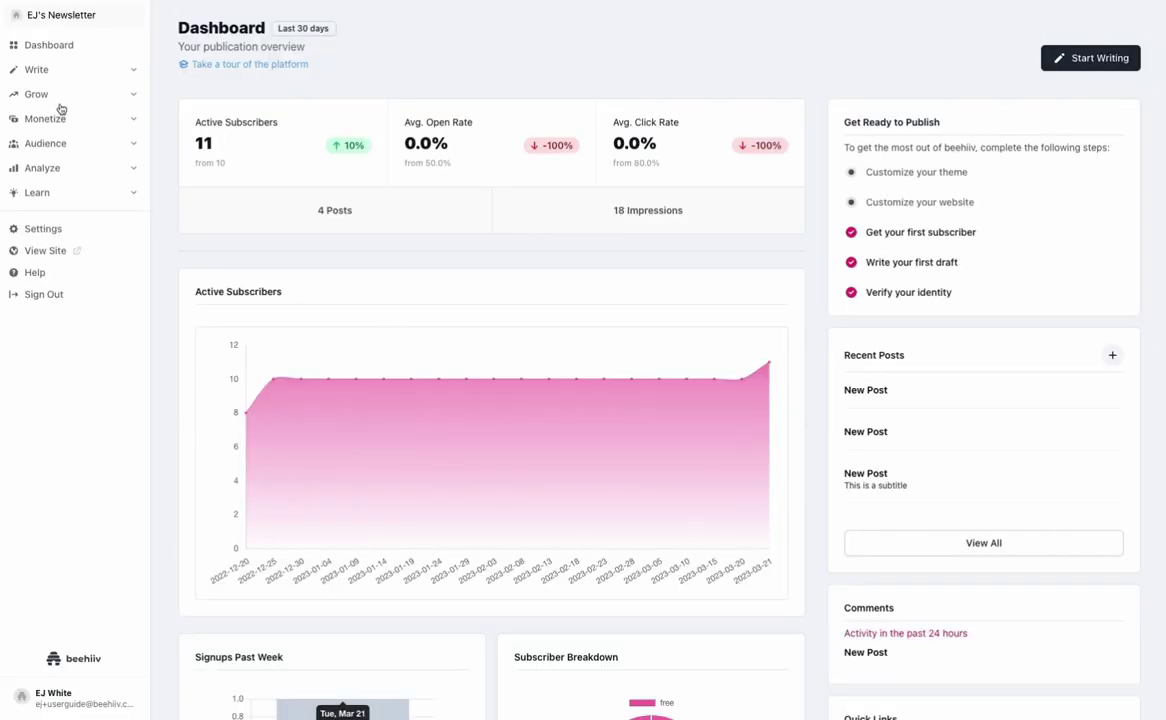
click(33, 58)
Open the newest published post's Comments tab in the dashboard and view its replies.
click(35, 69)
click(47, 92)
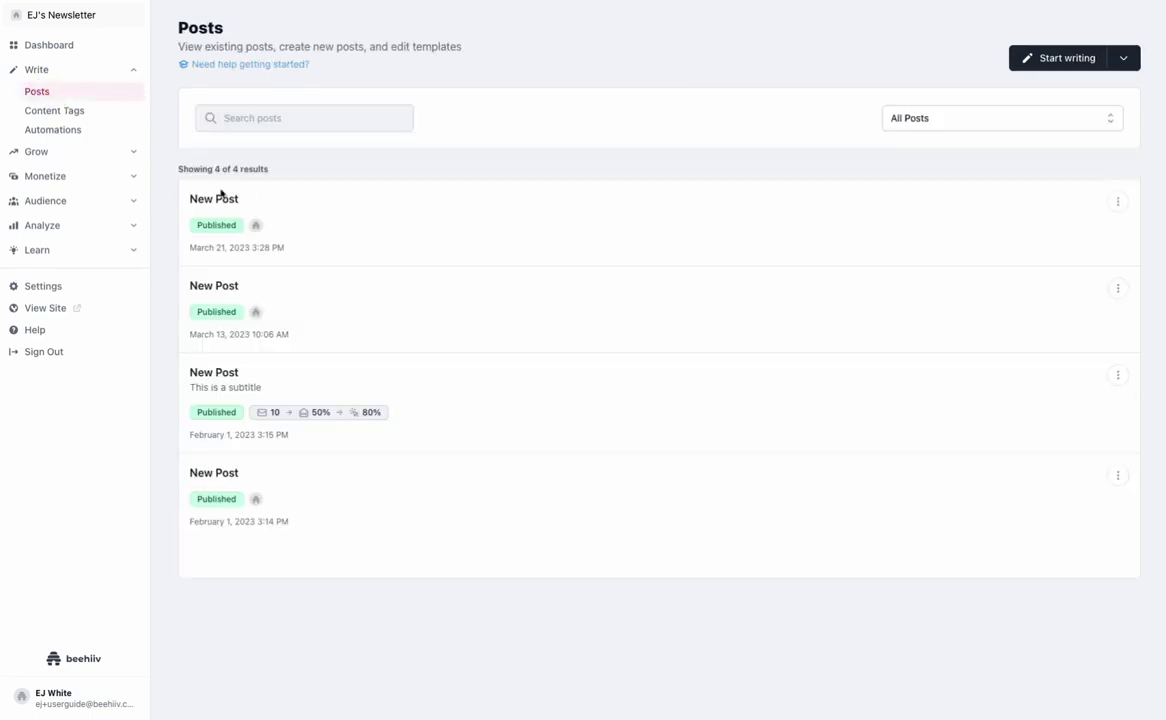
click(221, 200)
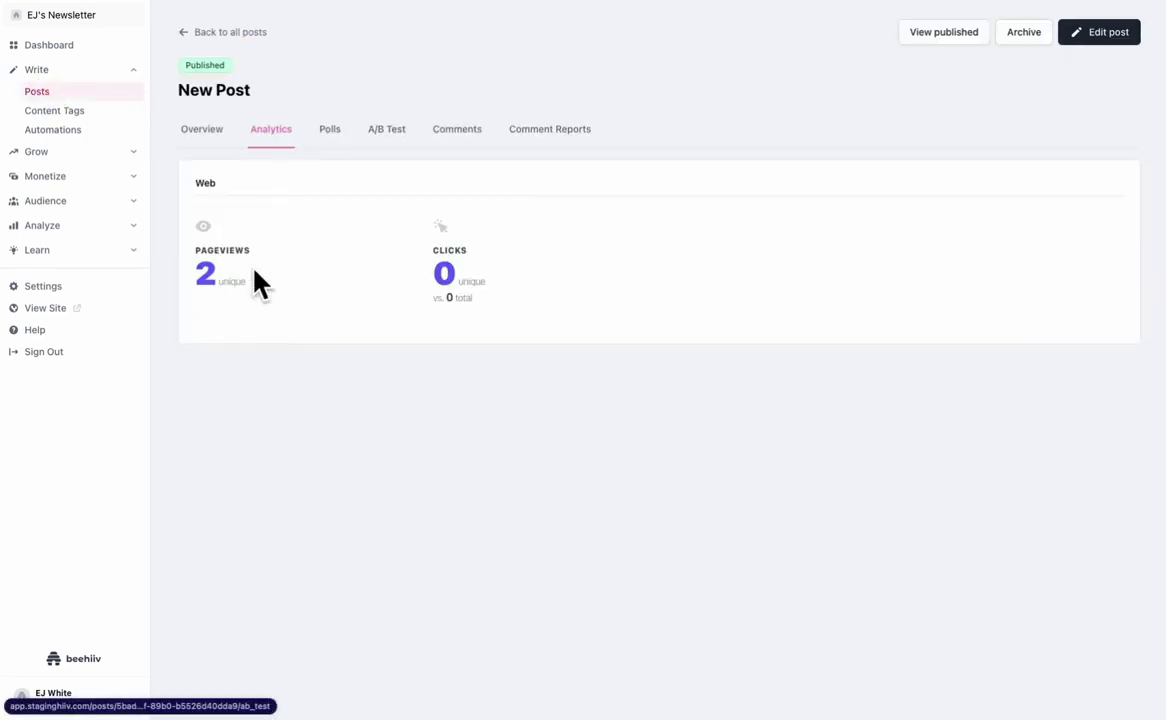
click(452, 127)
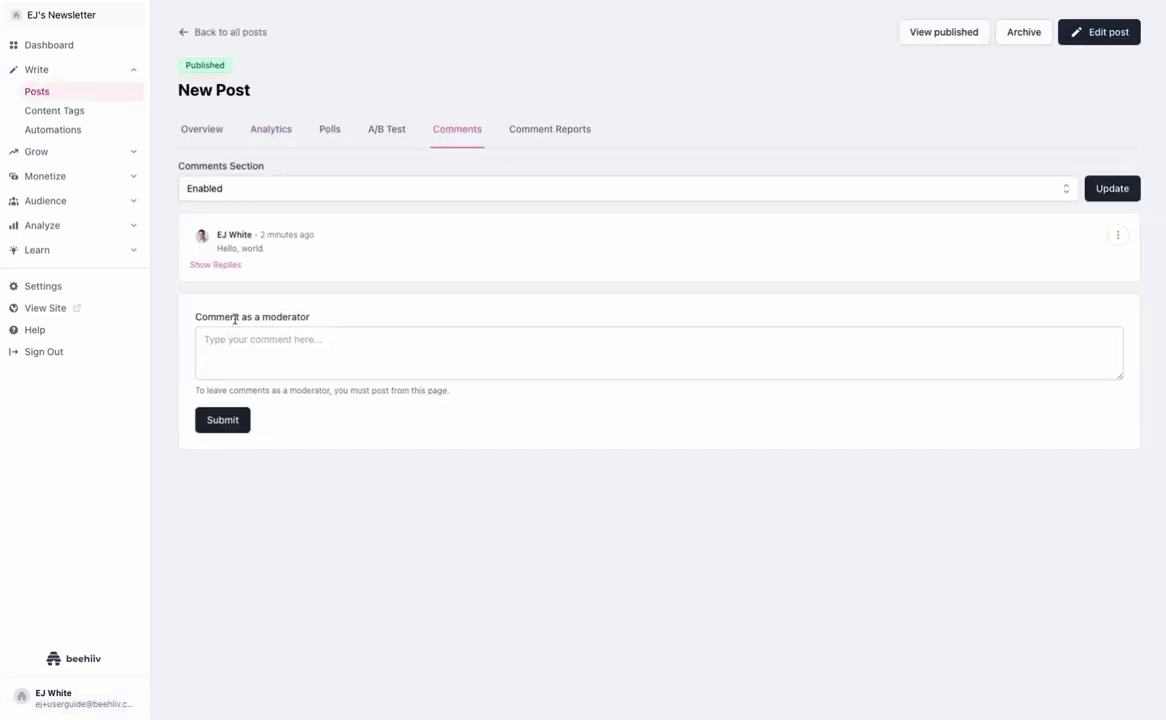
click(218, 265)
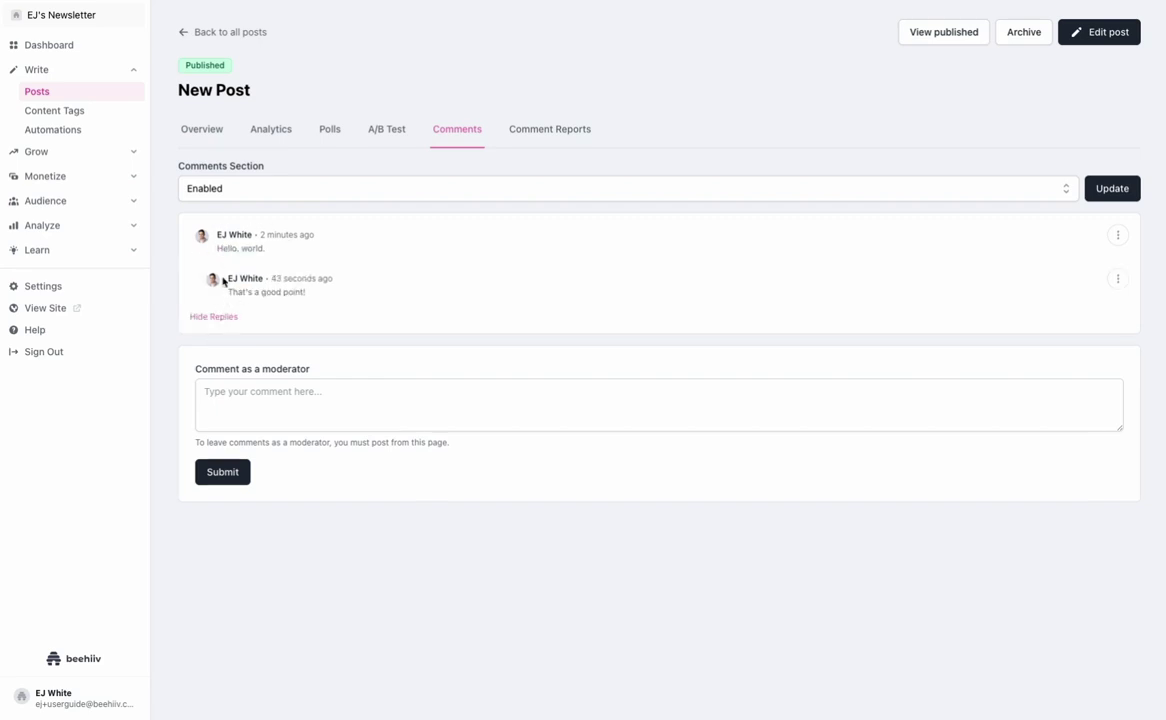
click(214, 317)
Post the moderator comment 'Play nicely here, kids.' and keep the comments section Enabled.
click(268, 338)
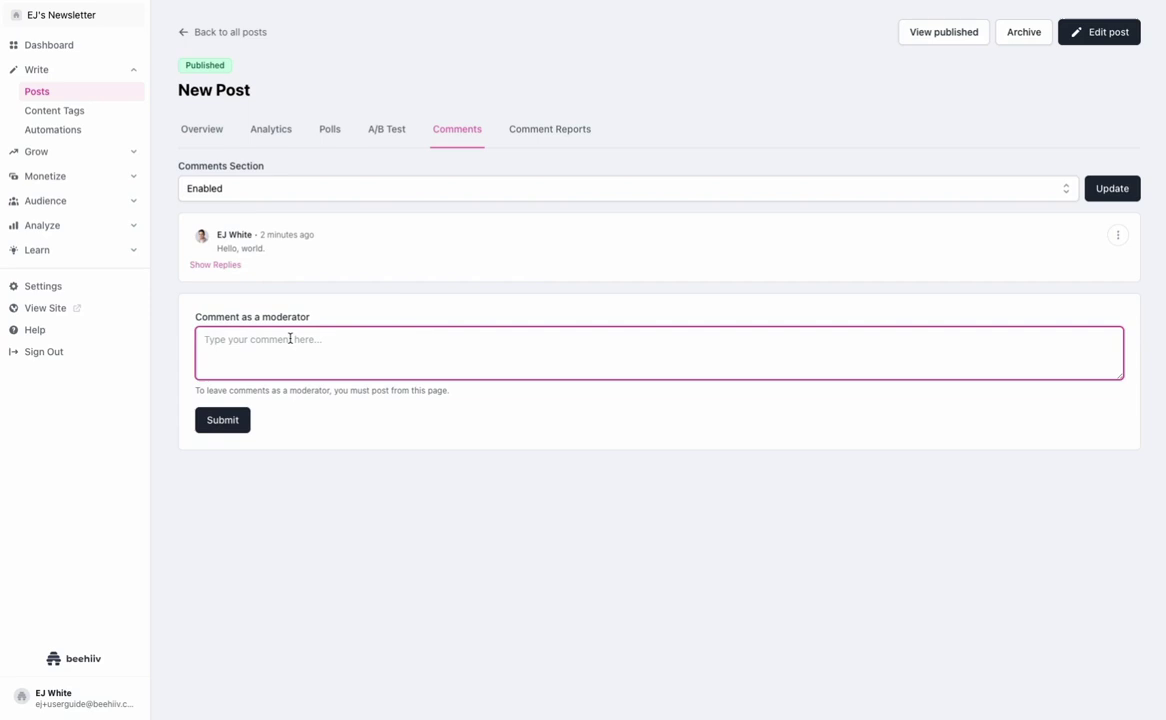
text(Play)
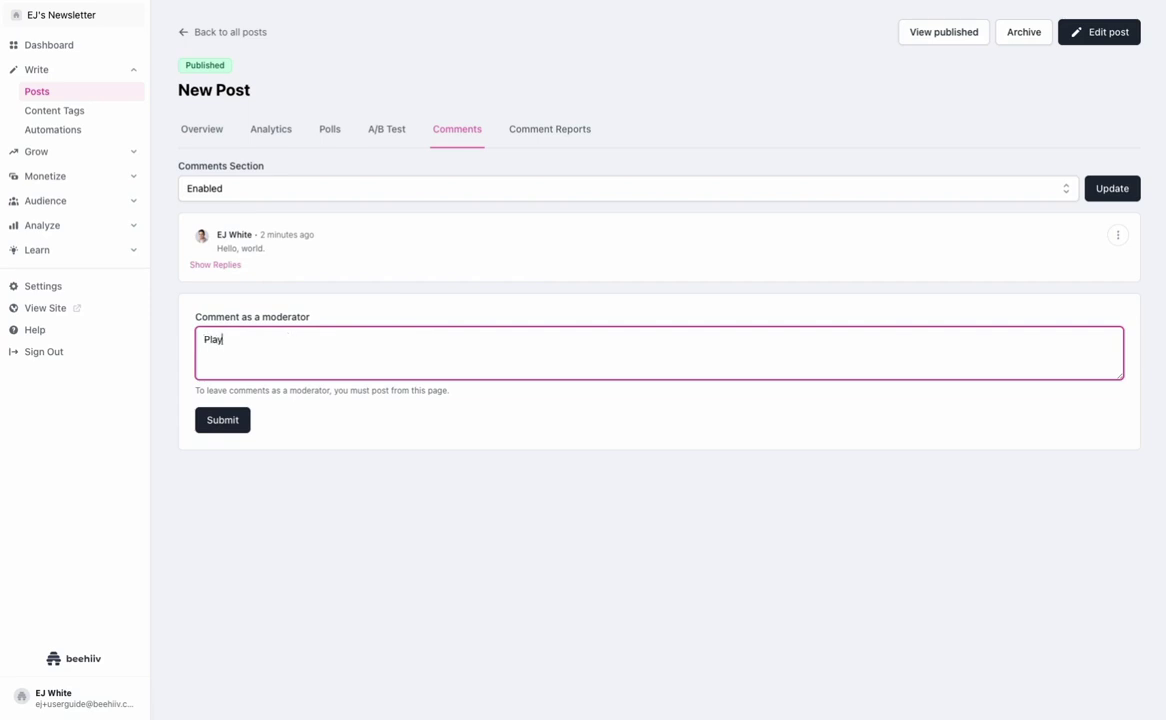
text( nicely here, folks)
click(223, 419)
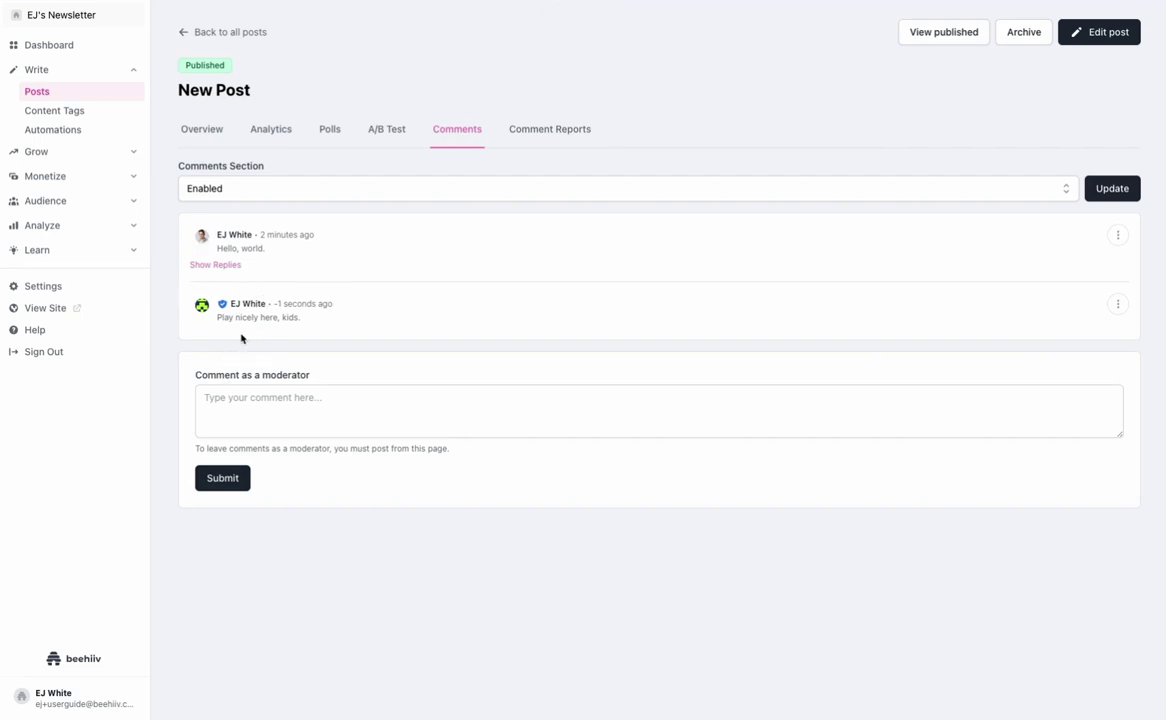
click(218, 264)
click(1118, 278)
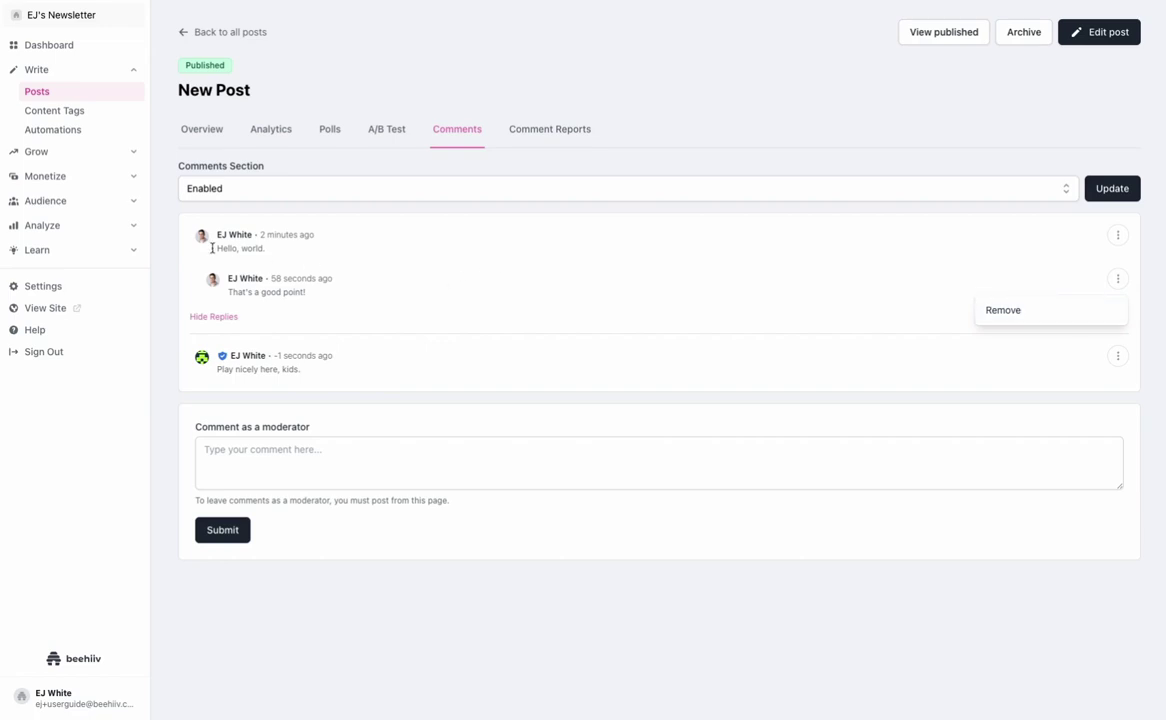
click(933, 196)
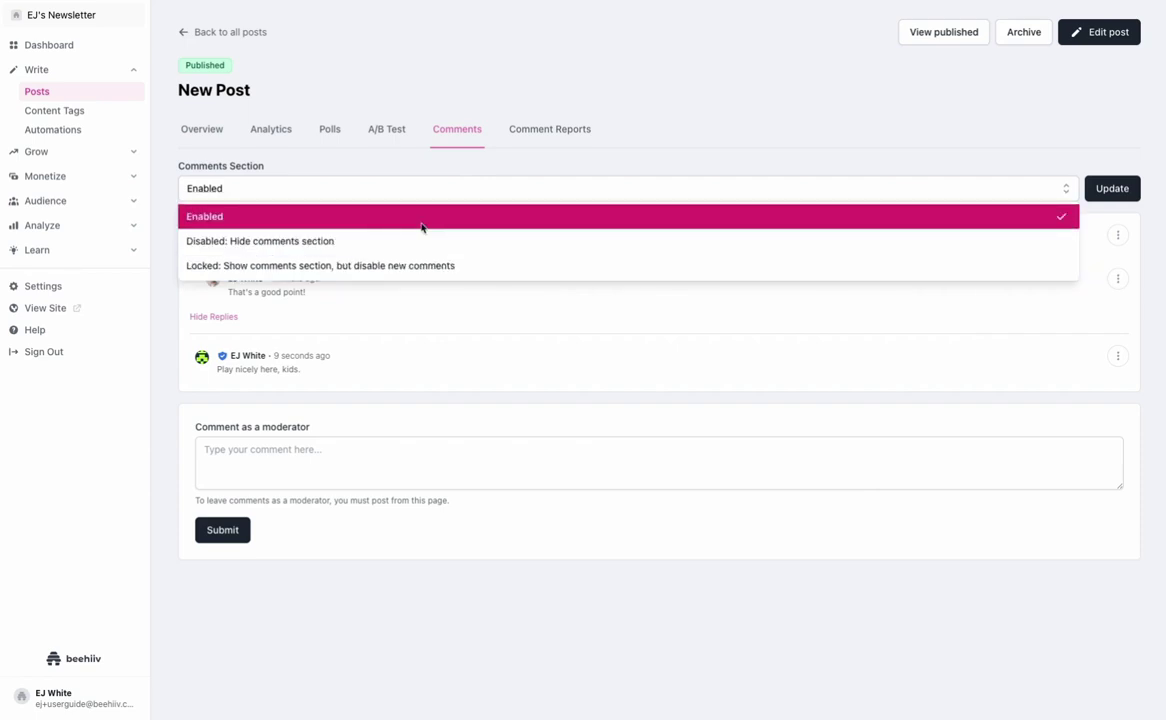
click(565, 302)
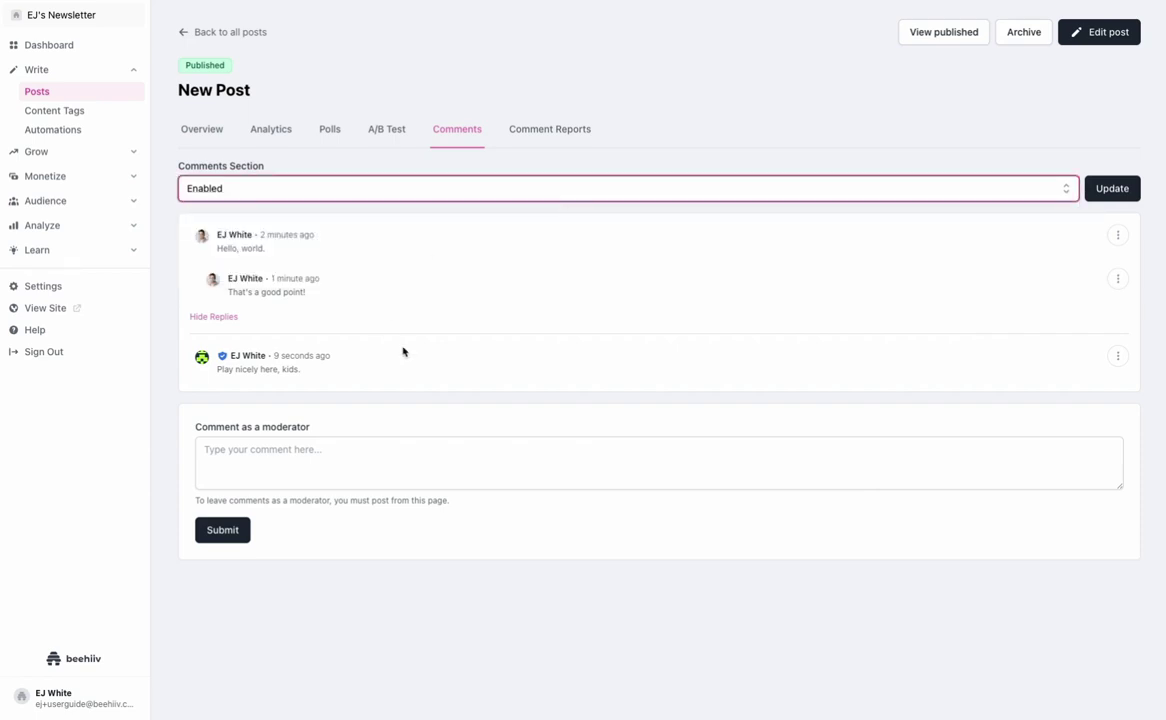
click(247, 460)
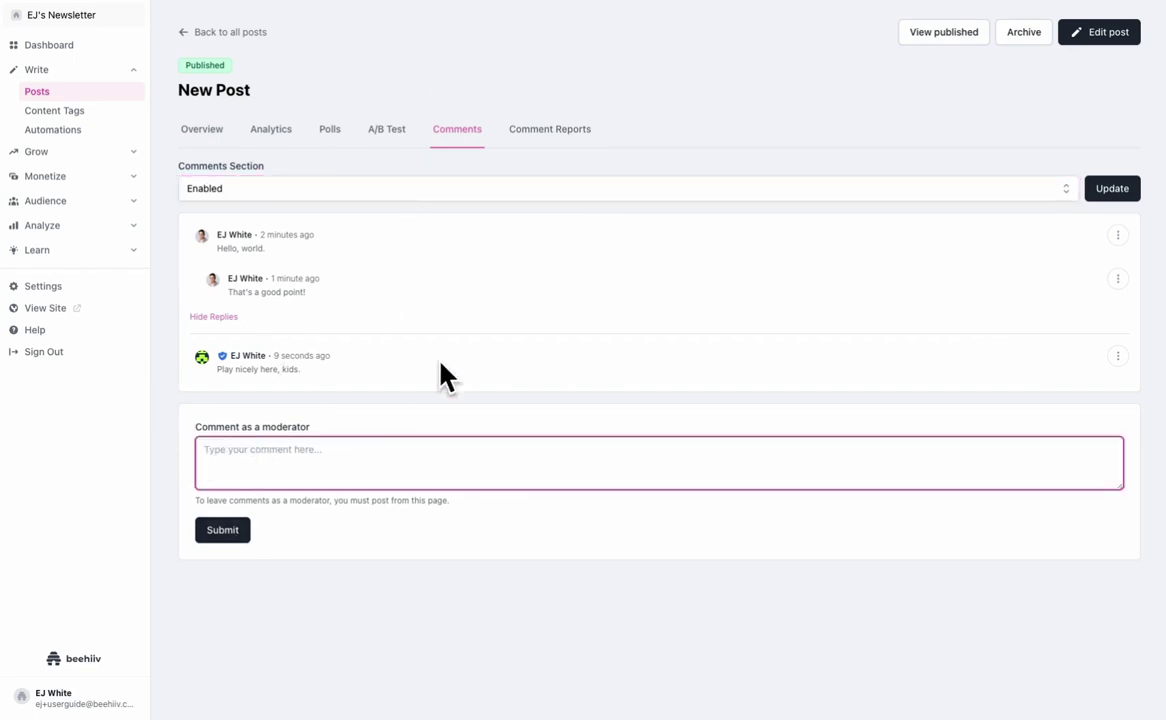
Return to the public post and inspect the 'Hello, world.' comment's actions menu.
click(617, 143)
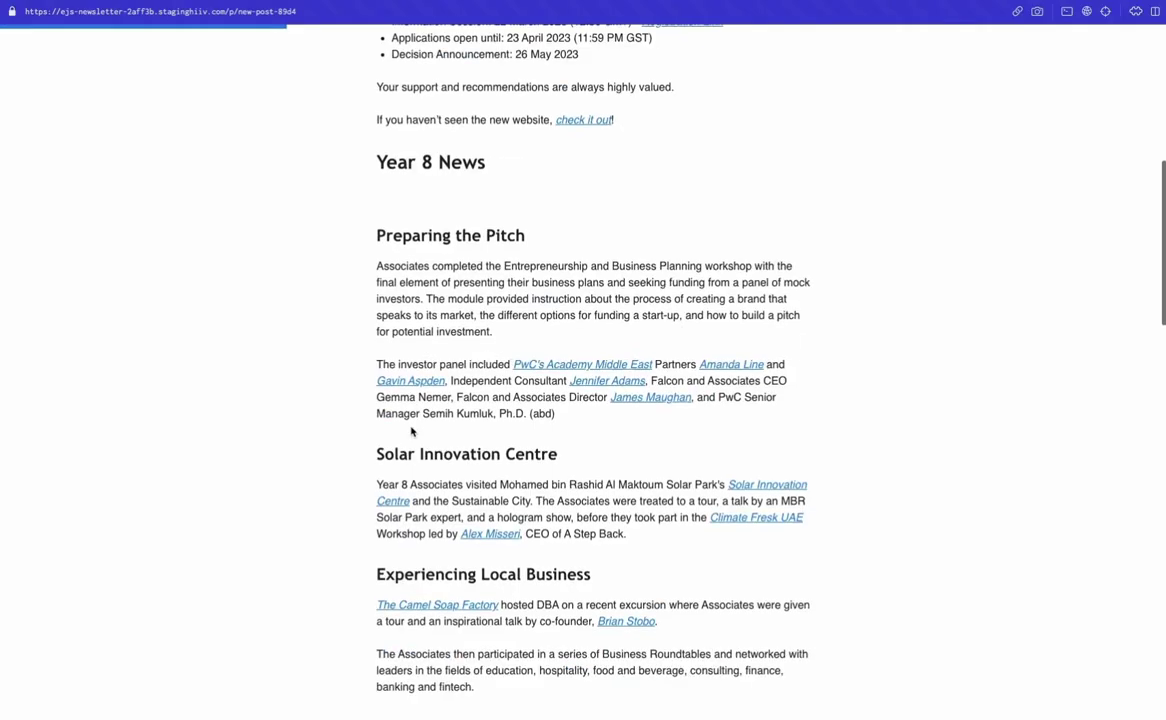
scroll(410, 431, down, 15)
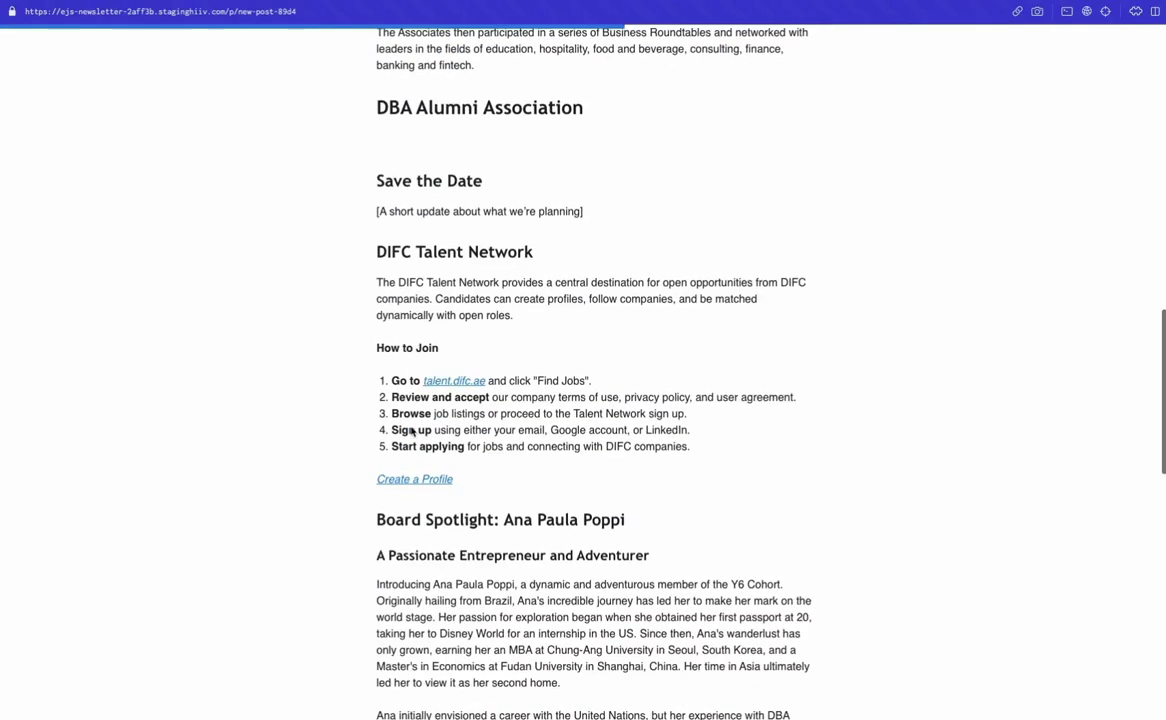
scroll(470, 388, down, 1)
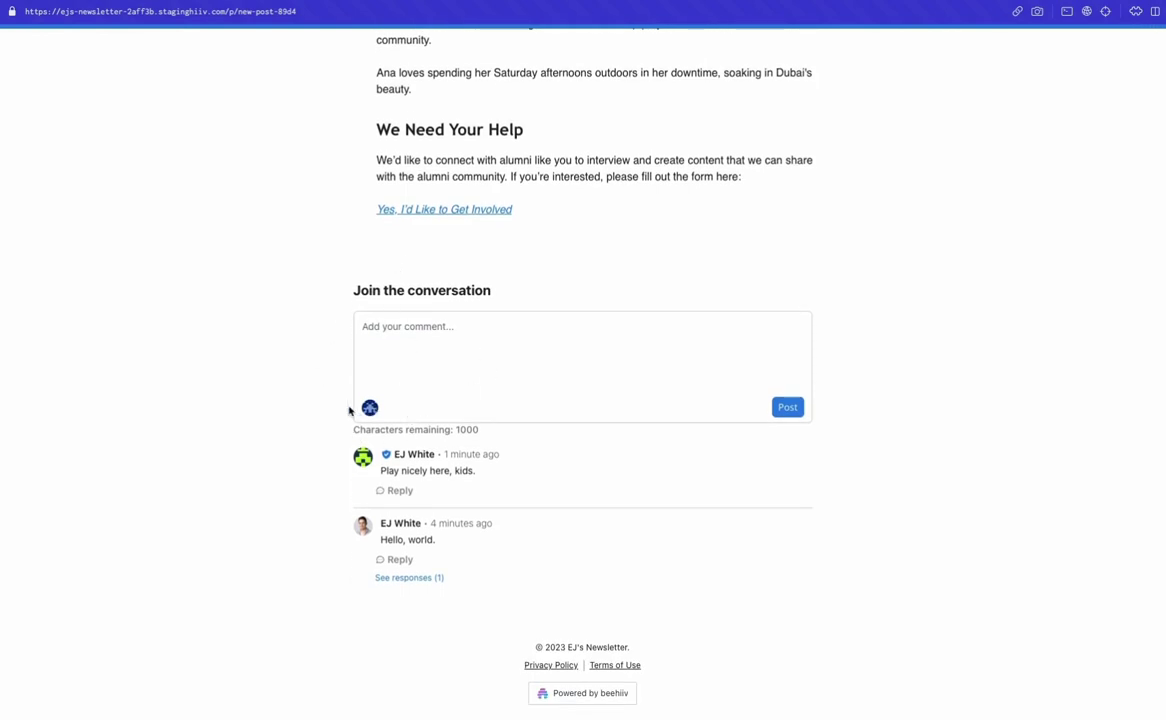
click(411, 341)
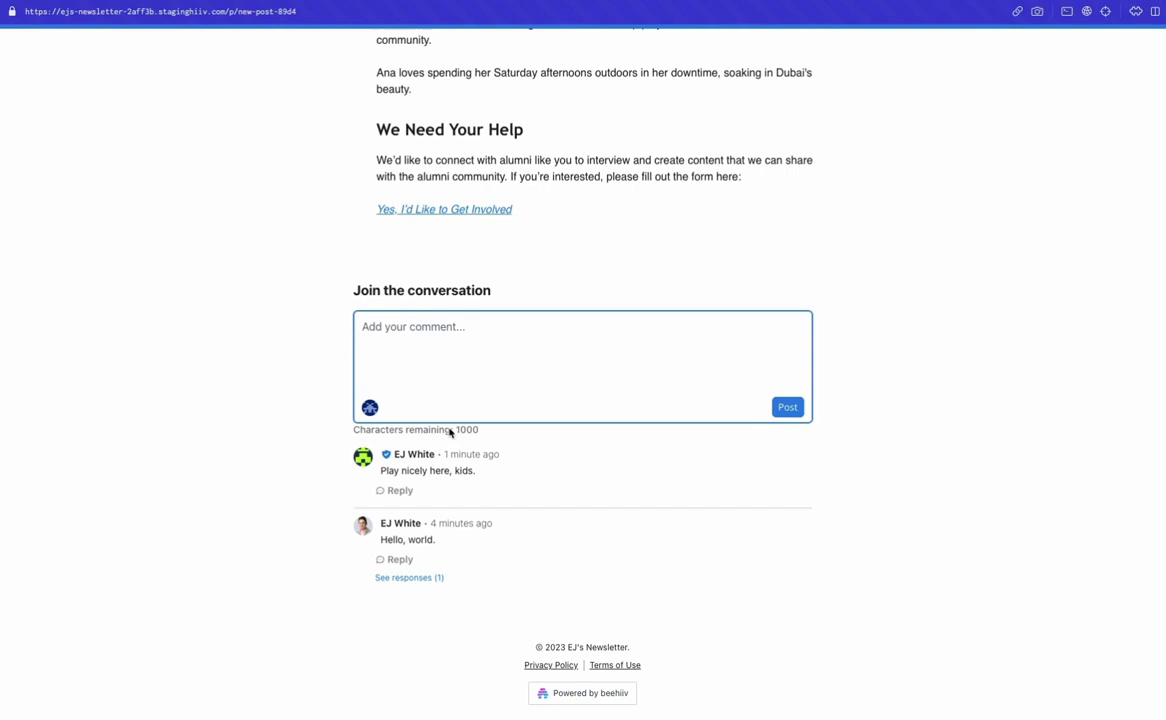
click(808, 481)
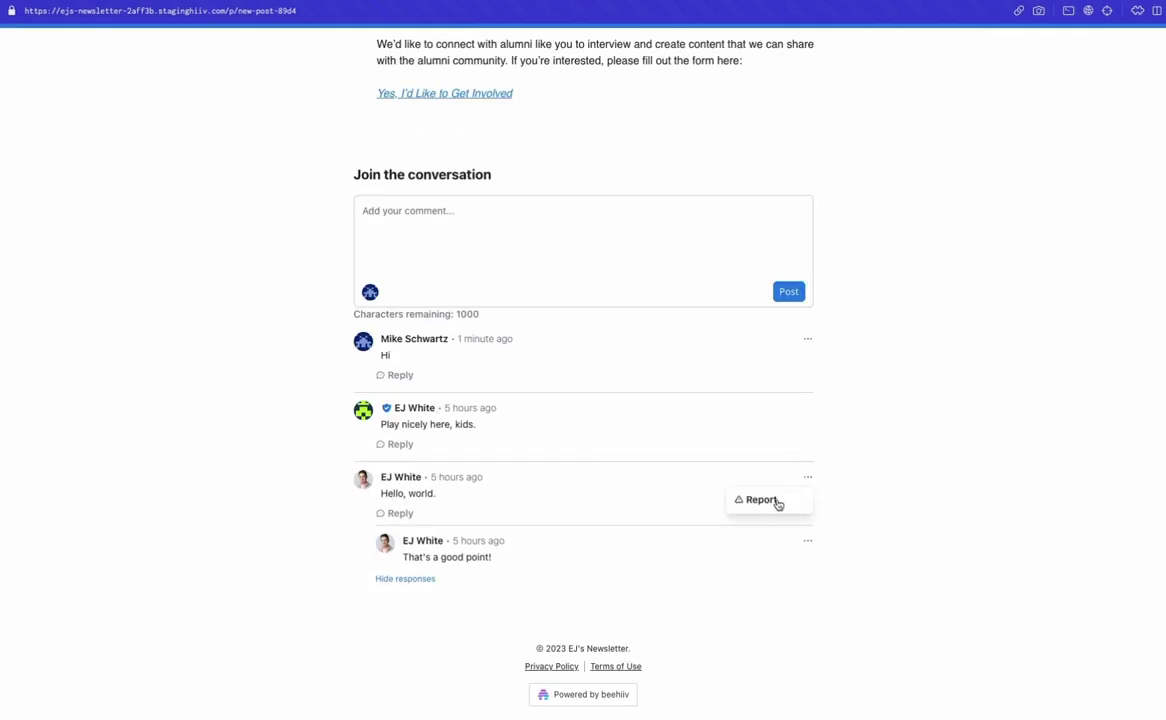
click(761, 500)
Report the 'That's a good point!' reply with the reason 'I don't think this comment is appropriate'.
click(801, 543)
click(805, 542)
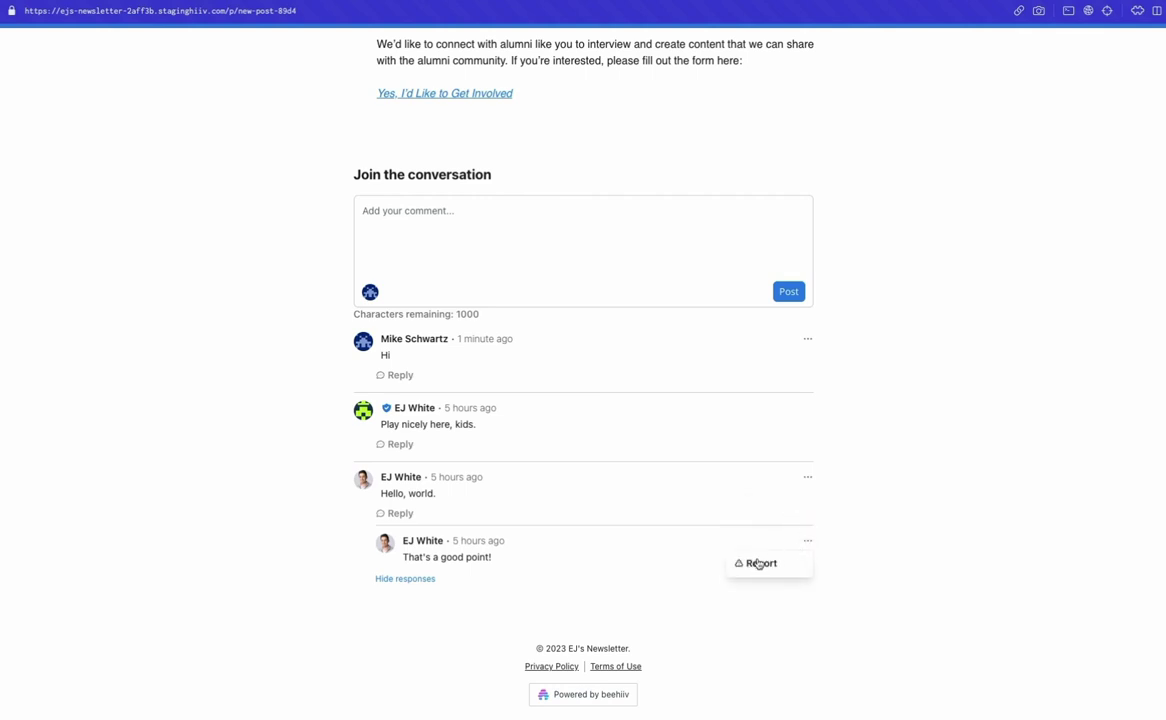
click(759, 563)
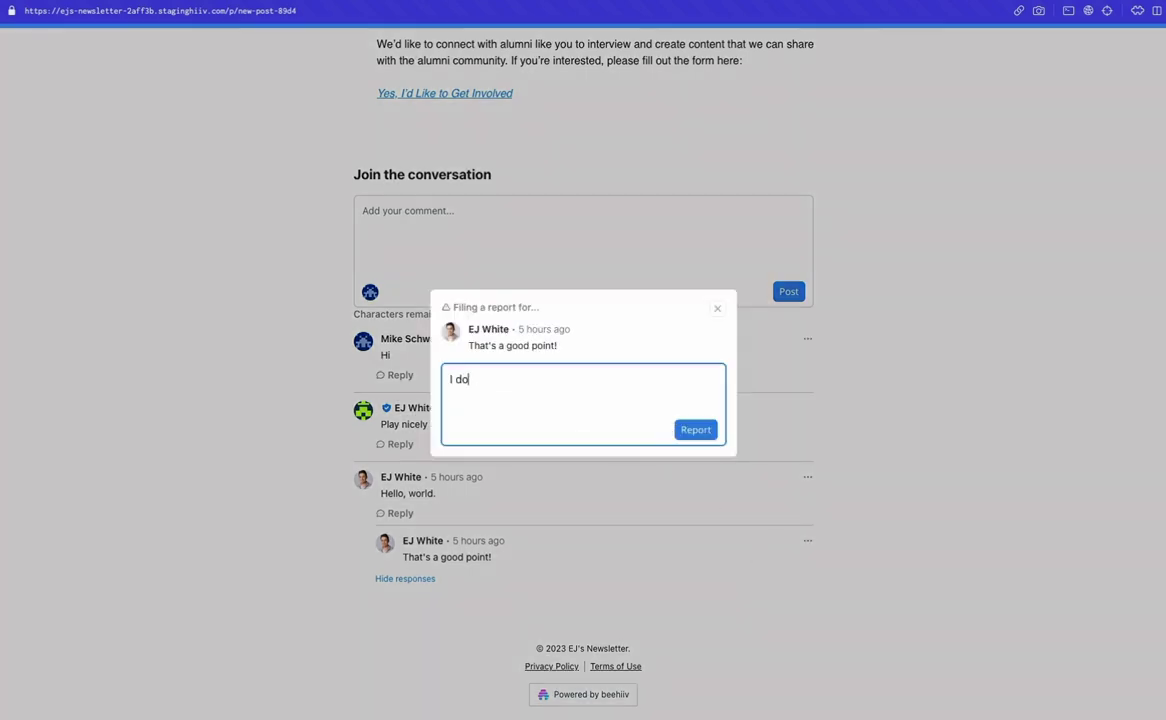
text(I don't think this comment is appropriate)
click(684, 428)
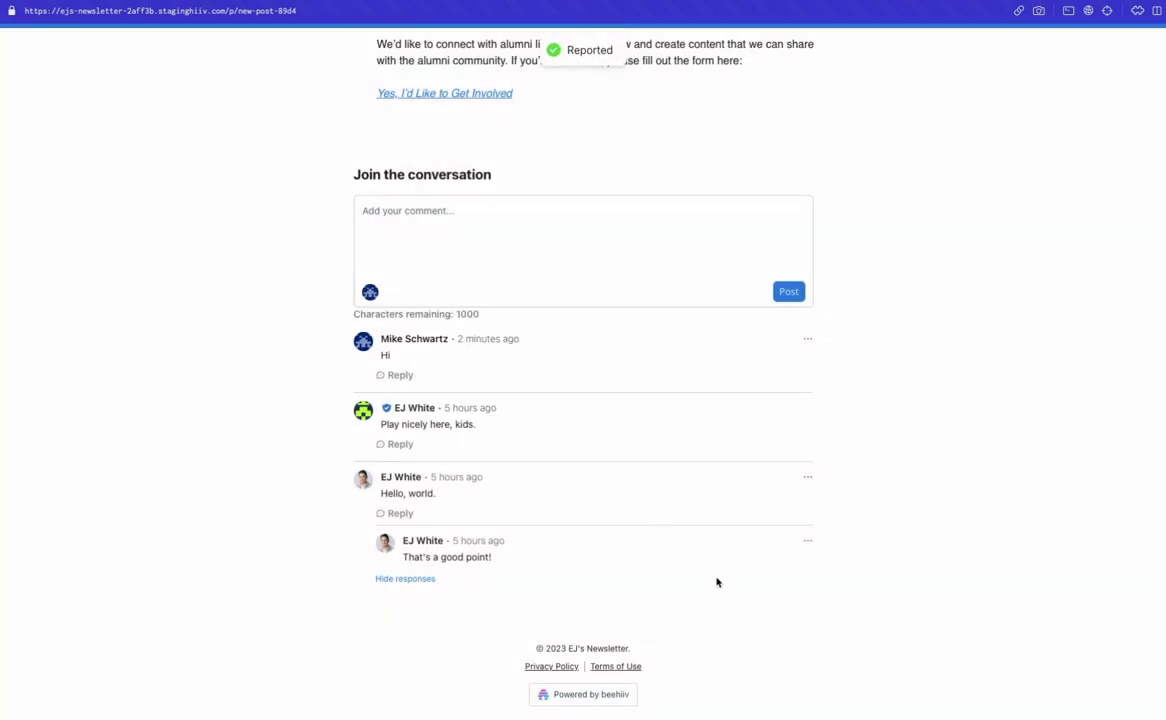
Review the public post's comments, closing the reply windows and the comment actions list.
scroll(621, 503, up, 1)
scroll(621, 503, up, 1)
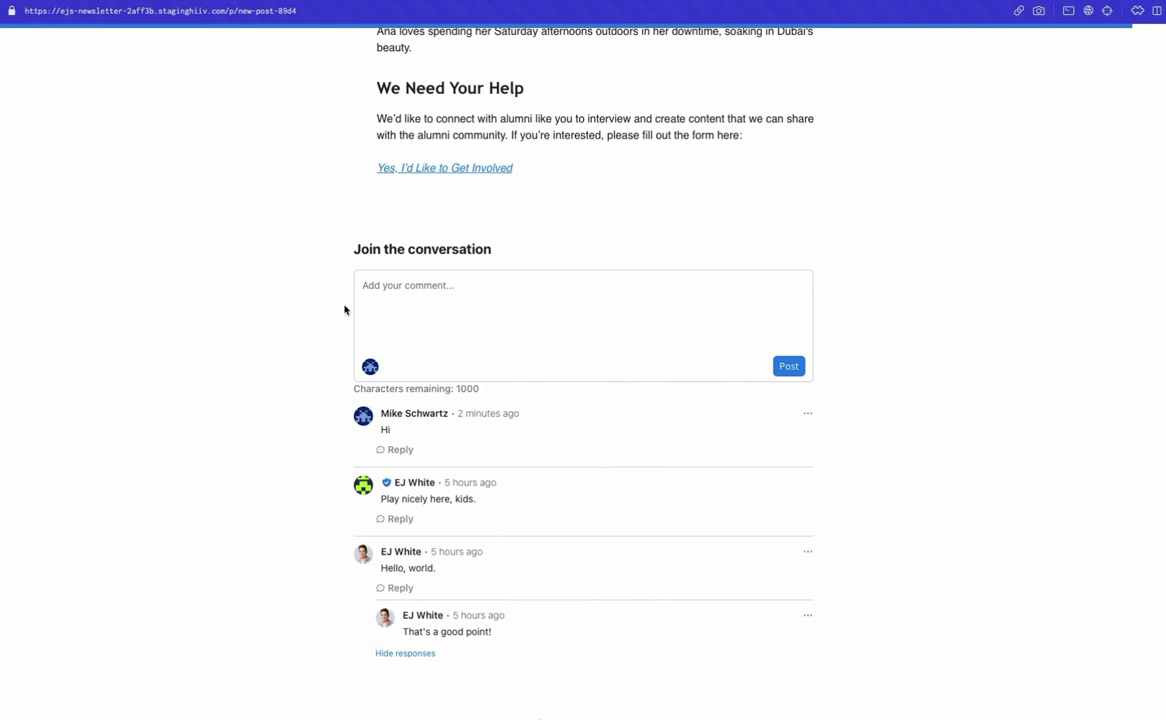
click(447, 292)
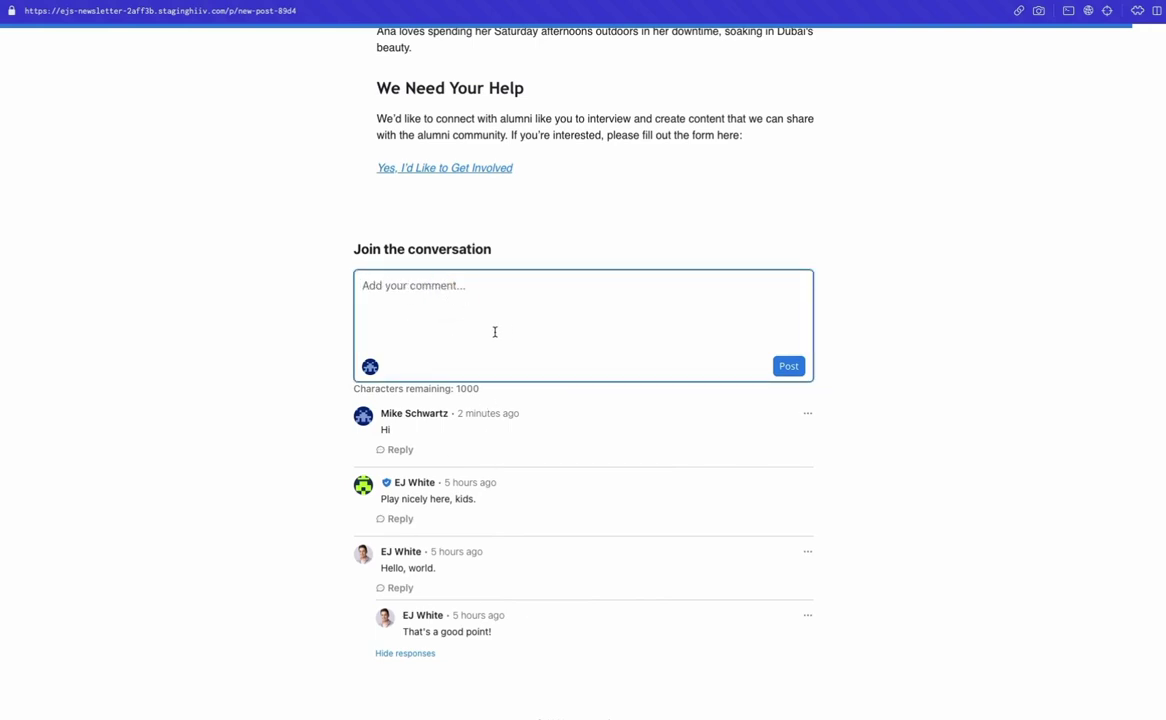
click(404, 450)
click(645, 275)
click(425, 653)
click(808, 554)
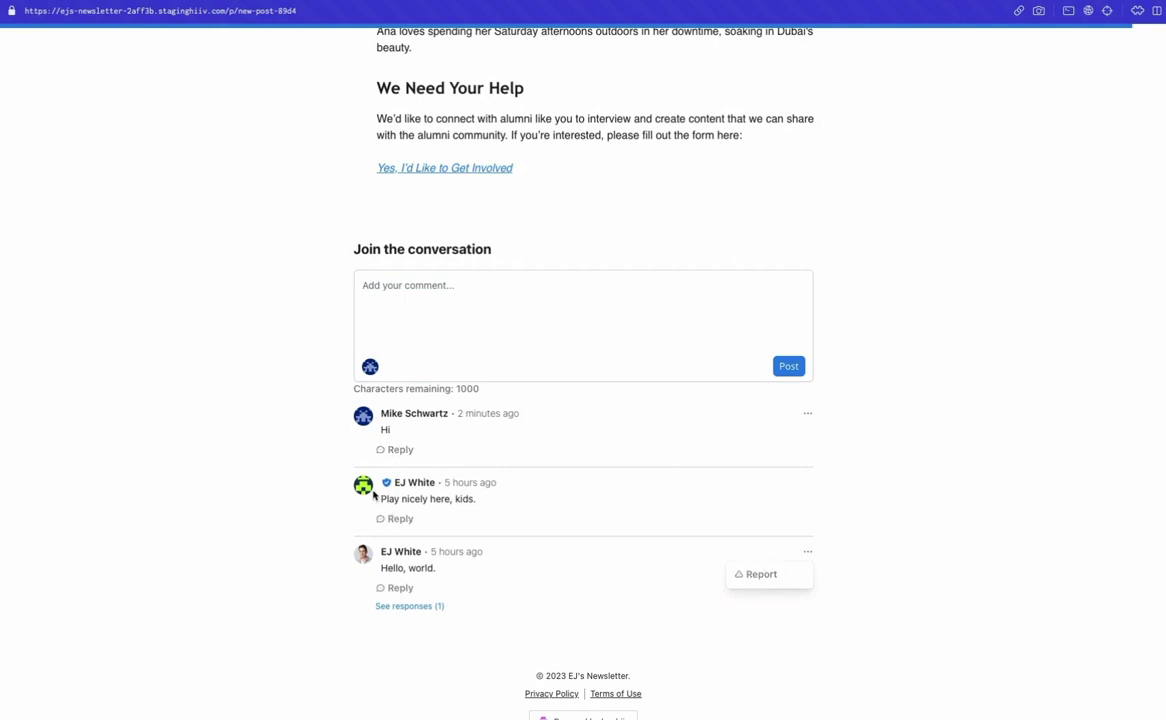
click(441, 483)
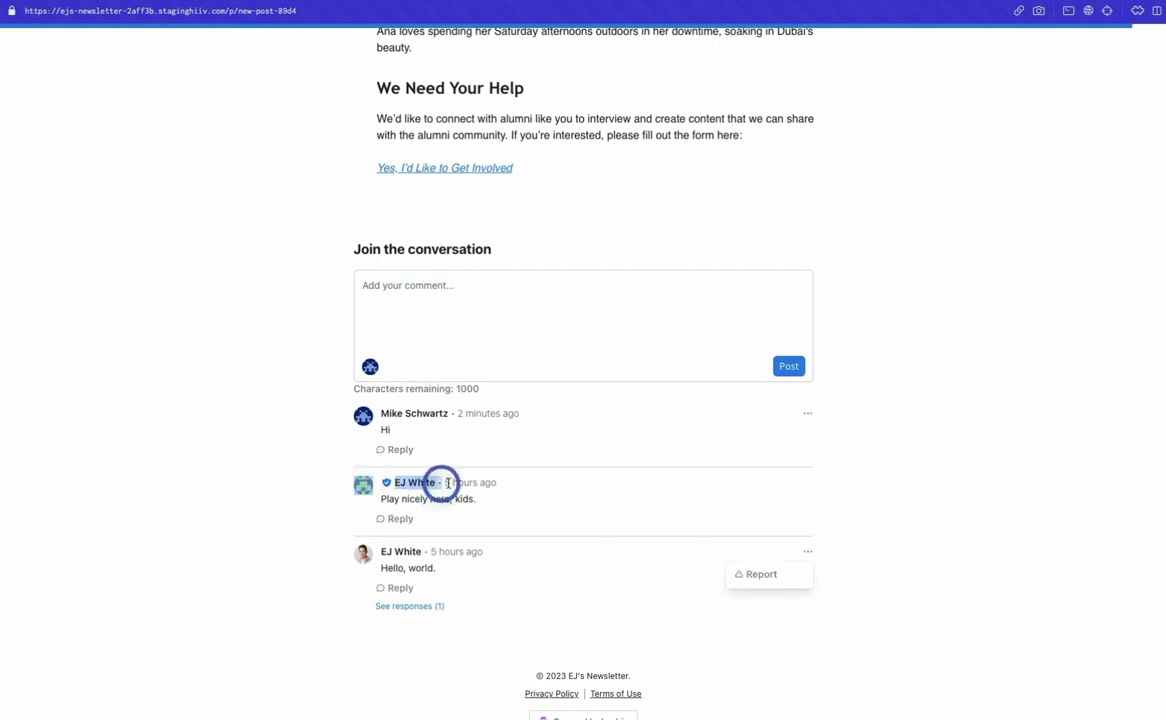
click(396, 518)
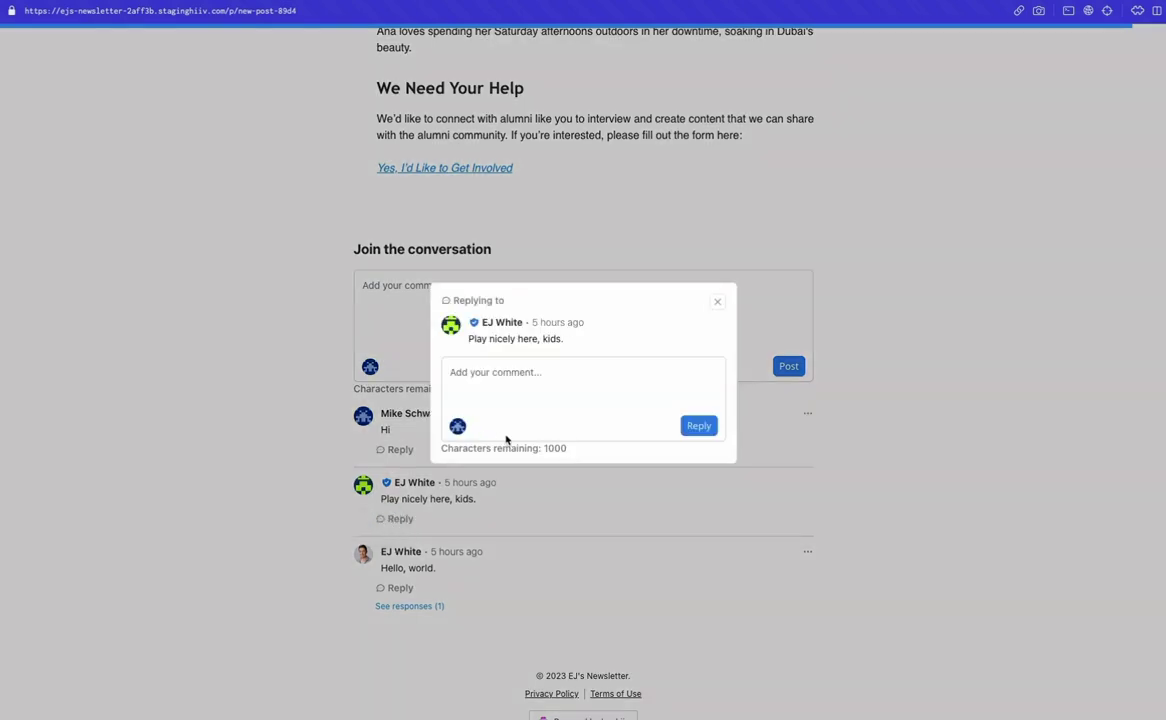
click(662, 271)
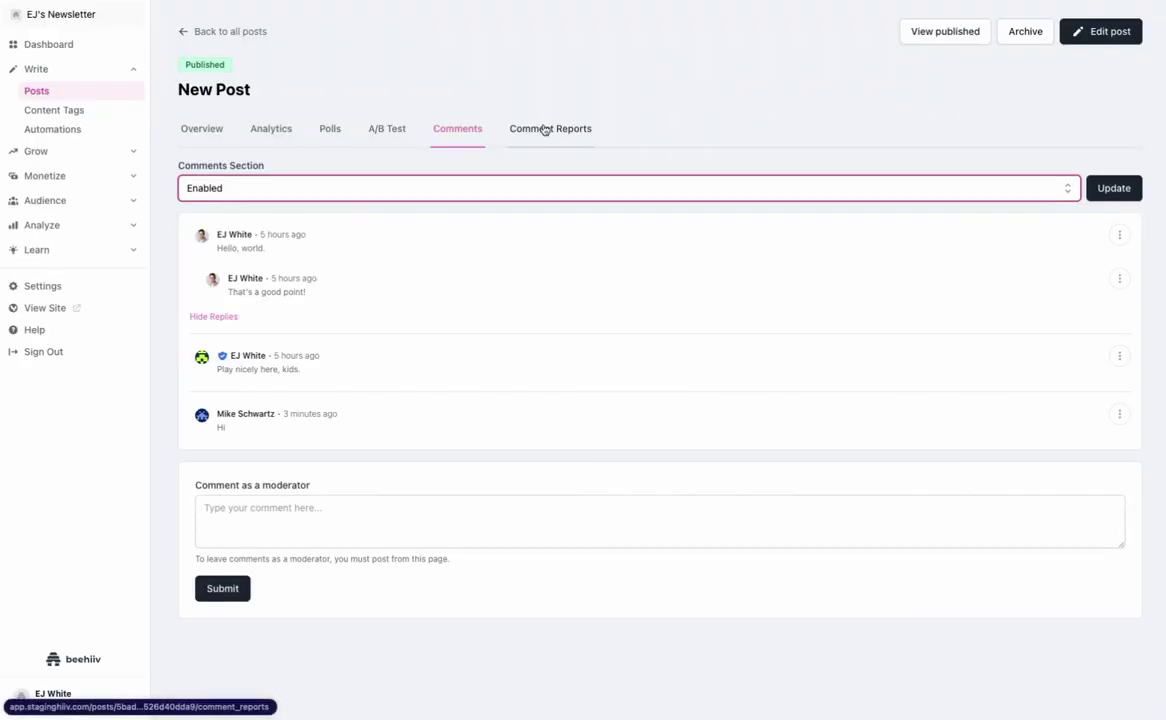
Review the 'Reported by 1 user' details on Comment Reports and start resolving the reported reply.
click(544, 129)
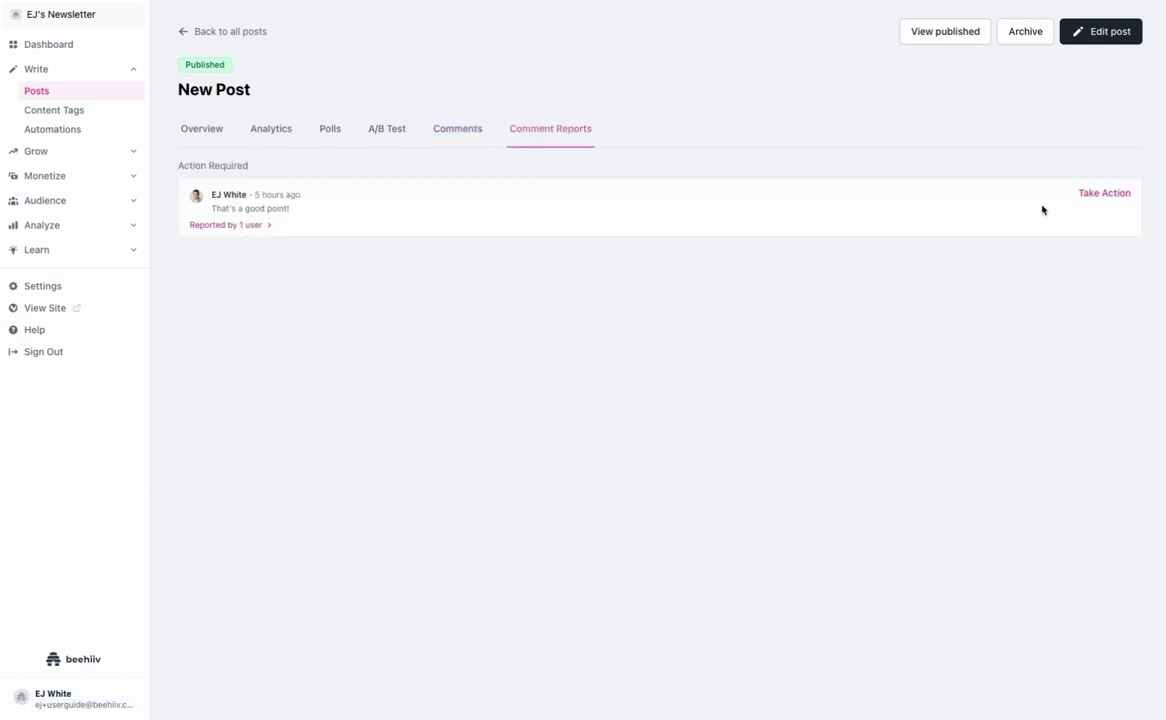
click(254, 231)
click(440, 172)
click(241, 224)
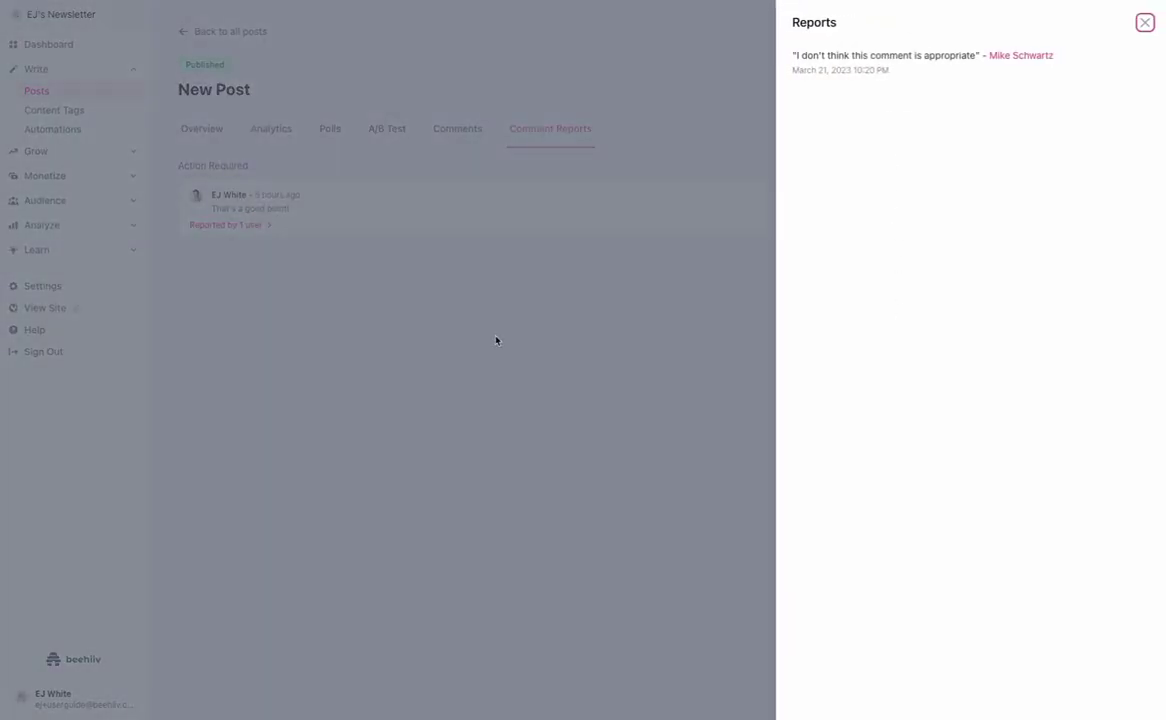
click(497, 340)
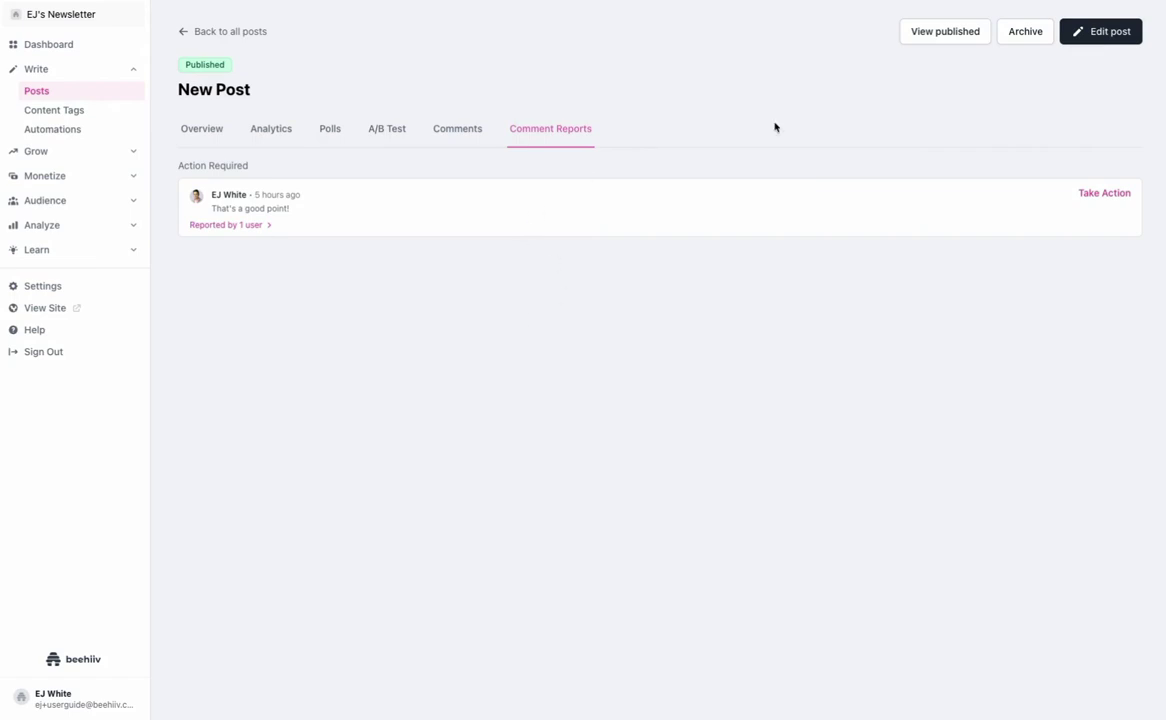
click(225, 232)
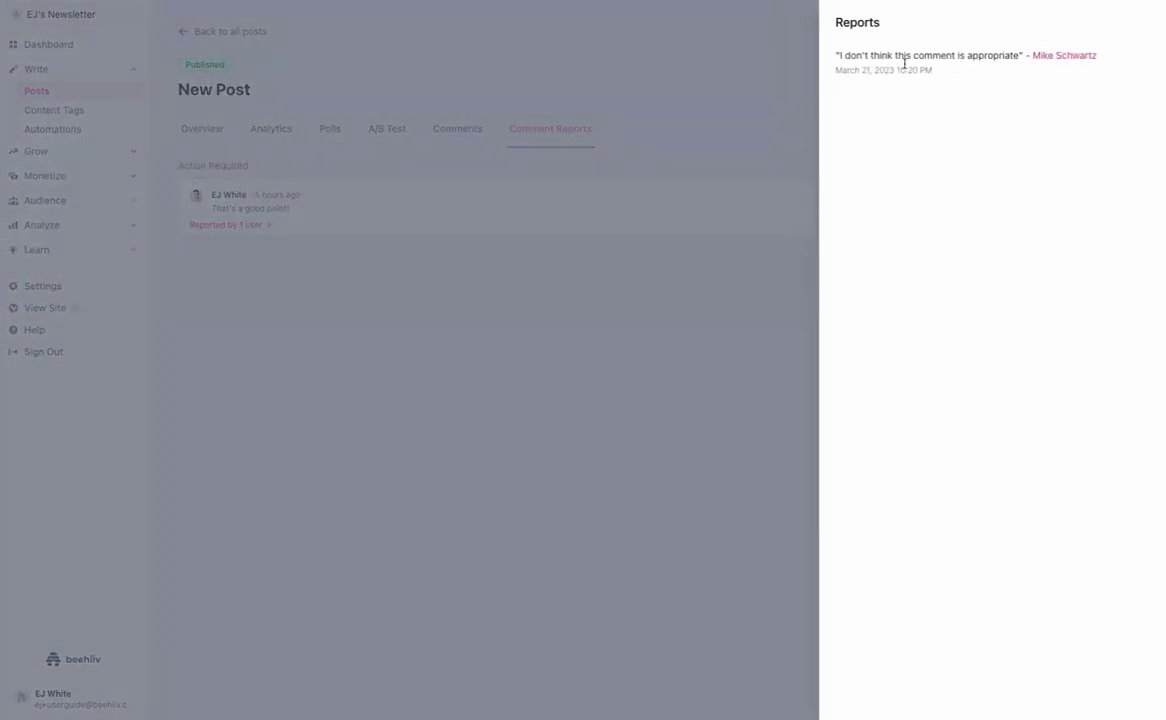
click(696, 133)
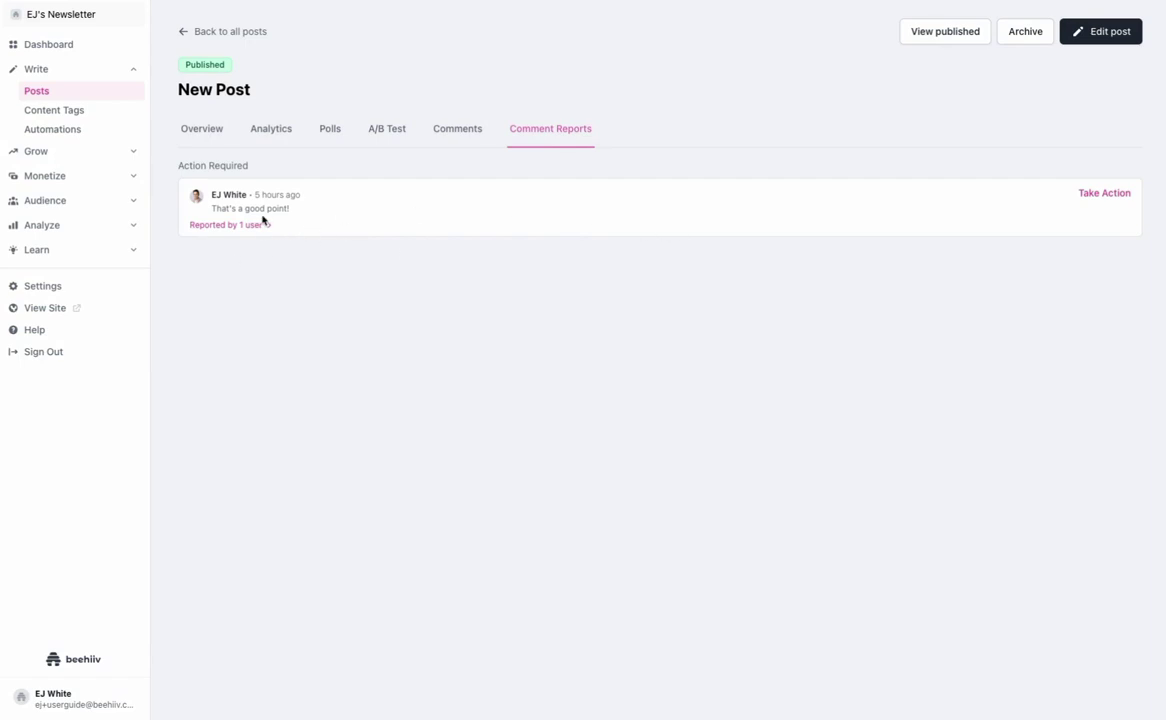
click(1098, 196)
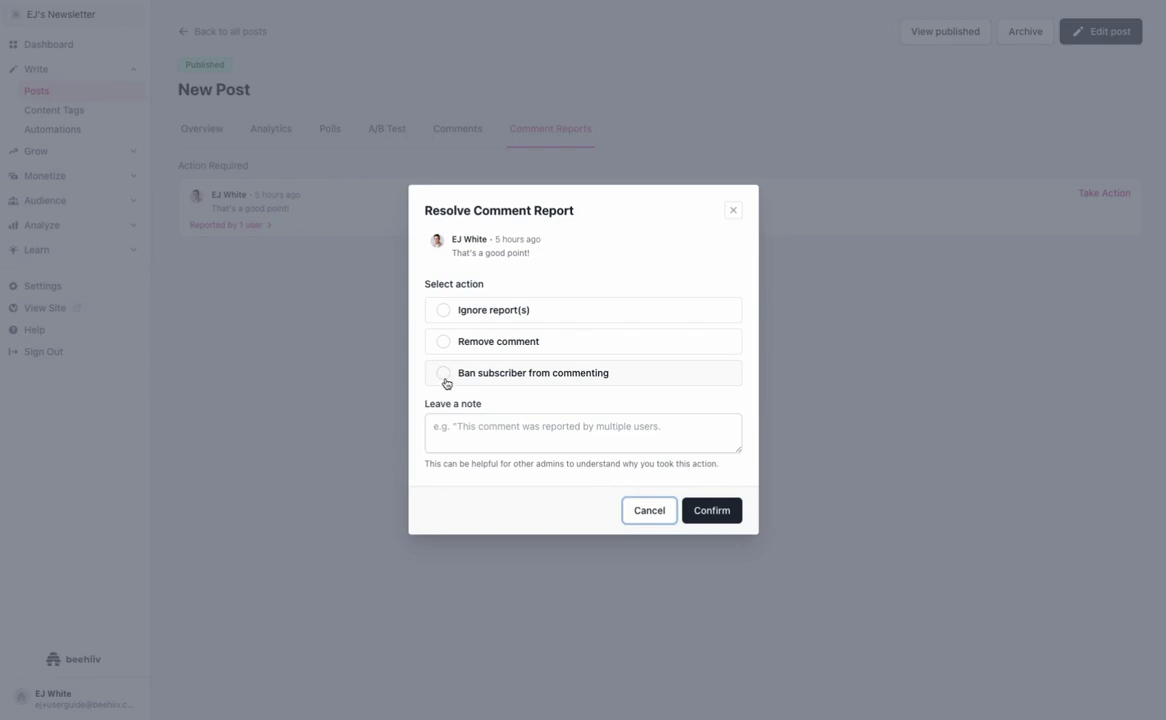
Remove the reported reply, noting it was removed for its tone, and confirm.
click(461, 430)
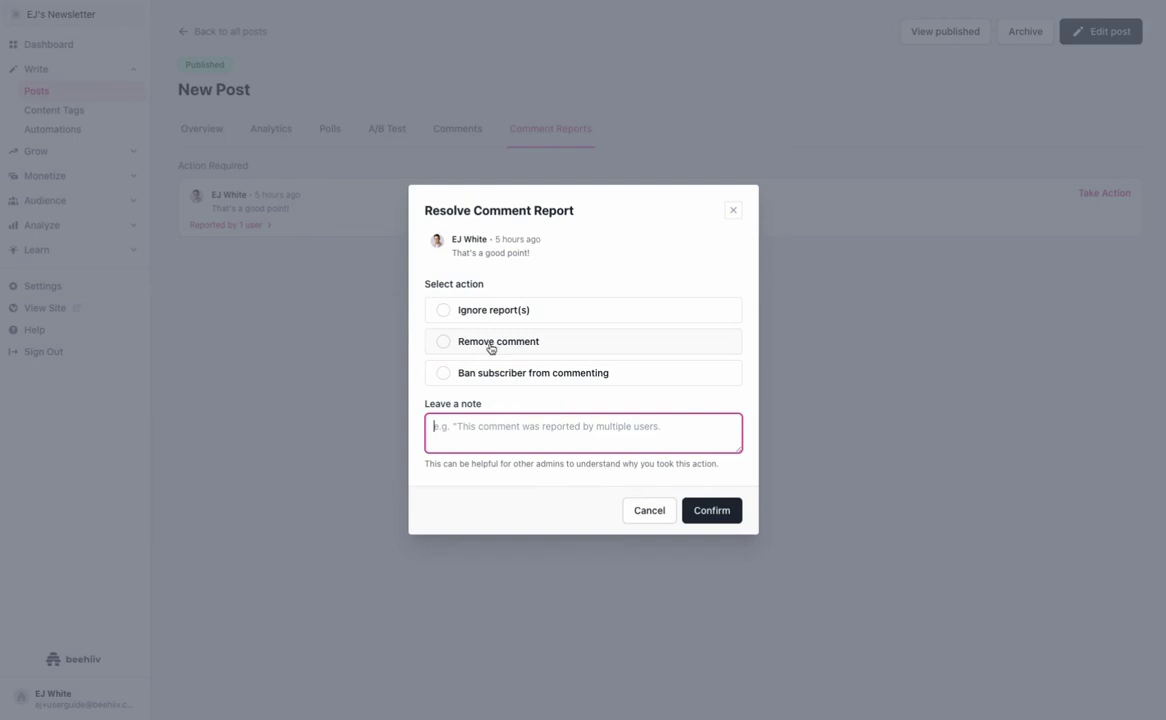
text(This)
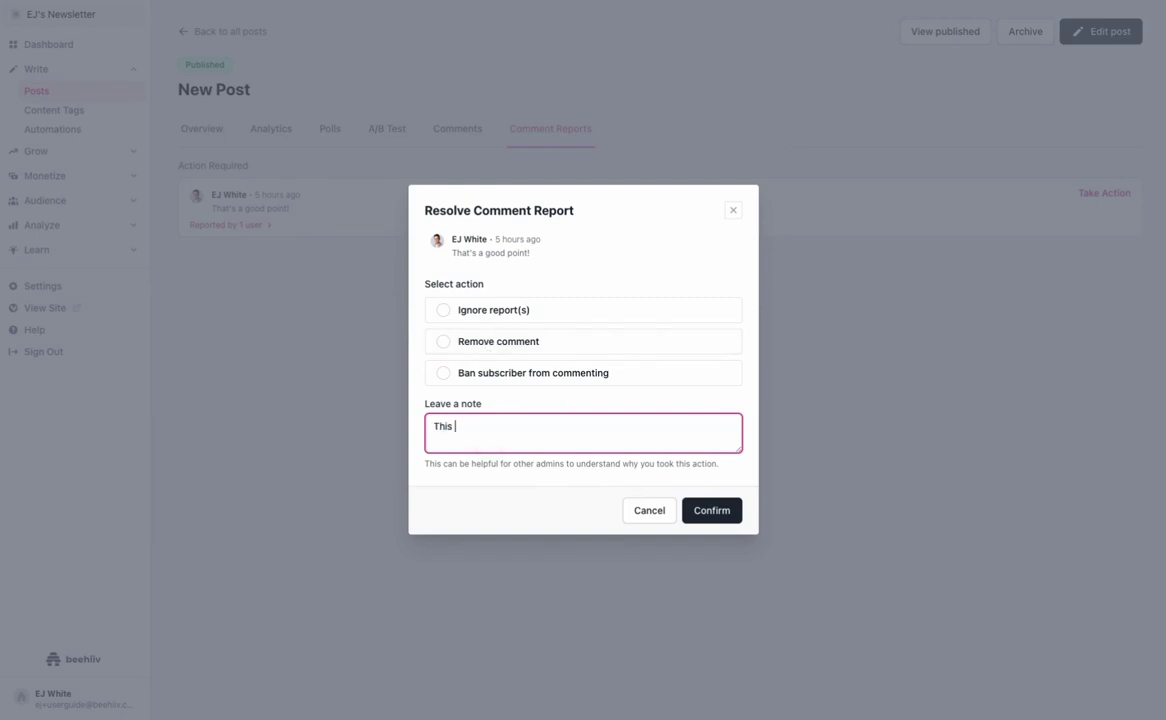
text( comments w)
key(BackSpace)
key(BackSpace)
key(BackSpace)
text(was reported and I didn)
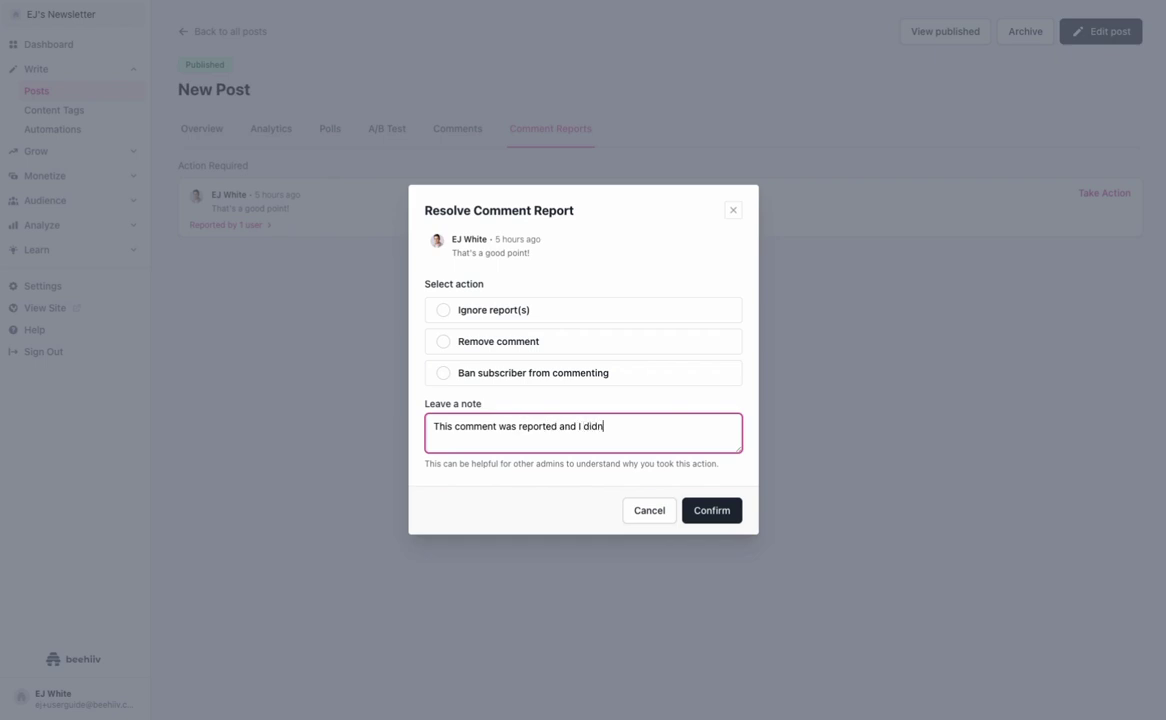
text('t like th)
key(BackSpace)
key(BackSpace)
text(like the tone, so we removed it.)
click(507, 341)
click(725, 519)
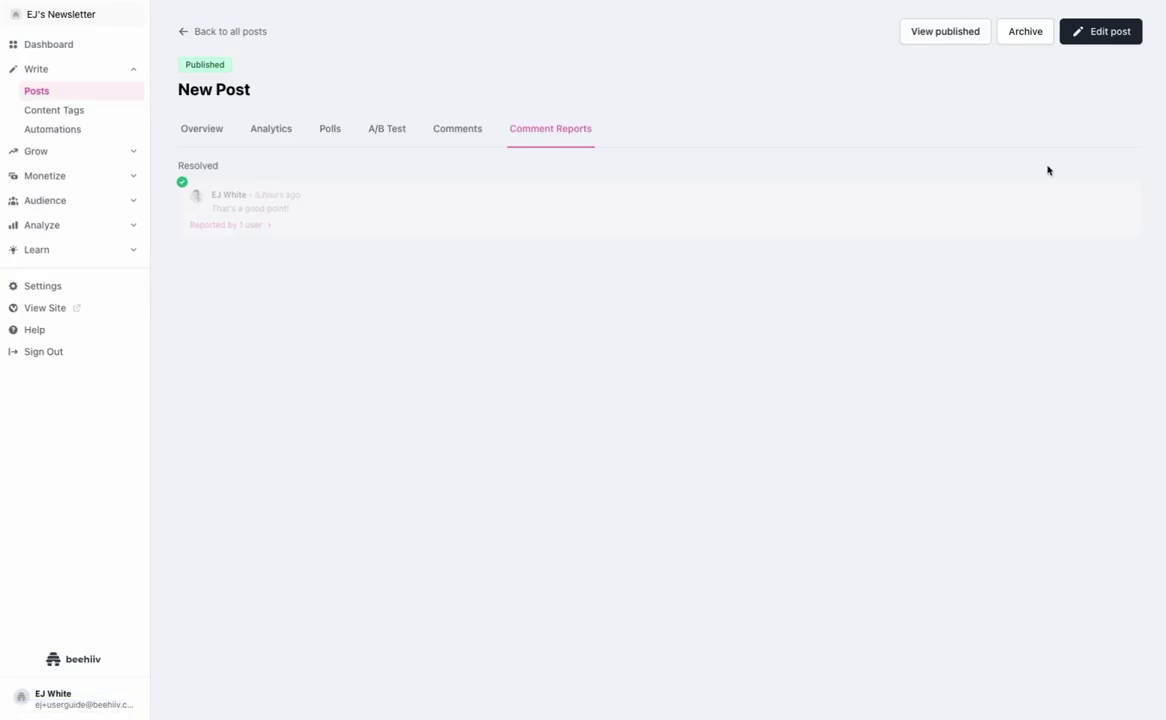
Verify on the Comments tab and public post that 'That's a good point!' was removed.
click(444, 131)
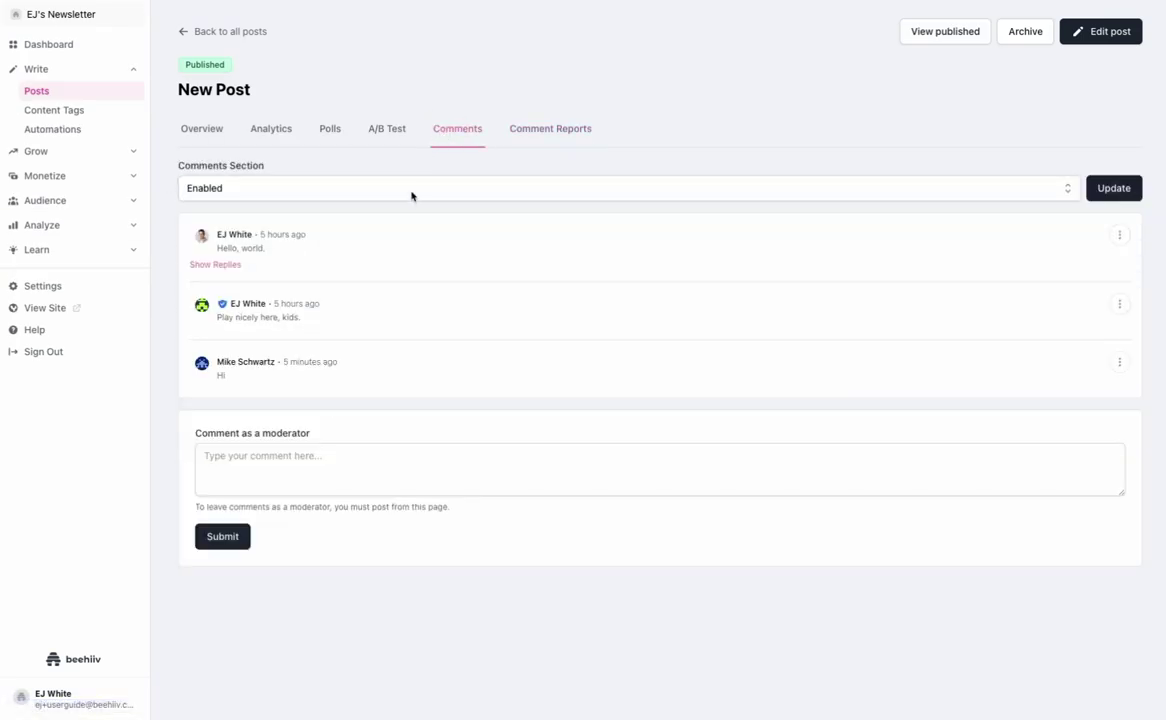
click(214, 266)
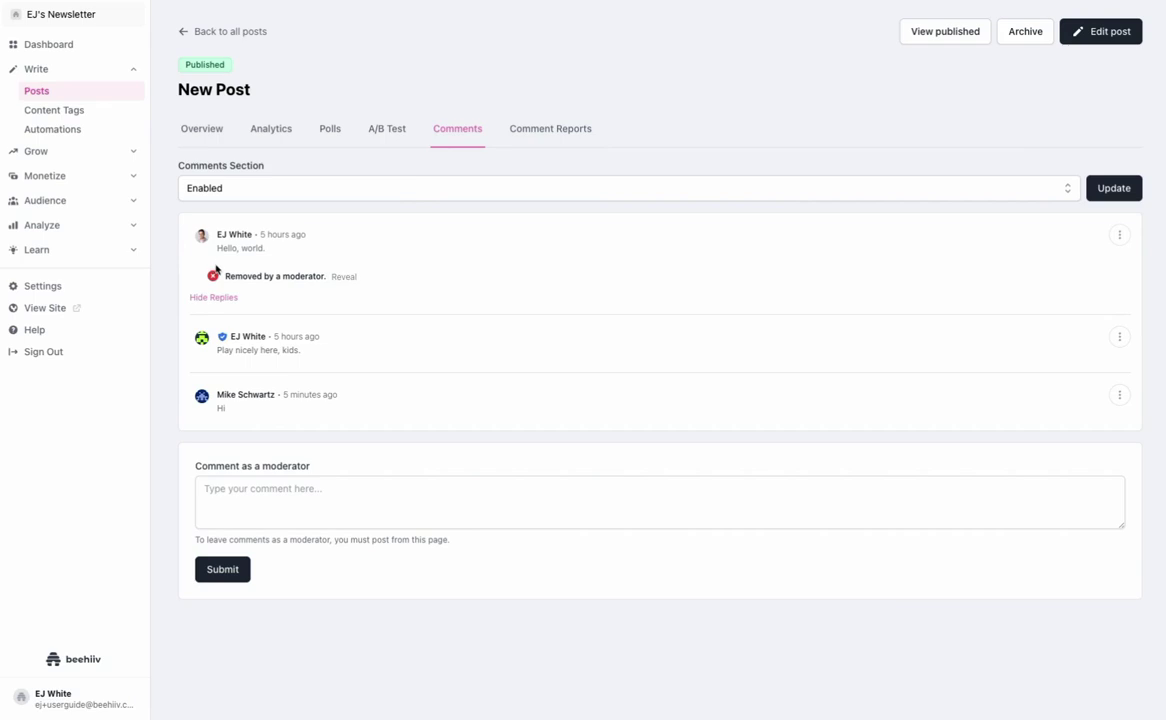
click(352, 277)
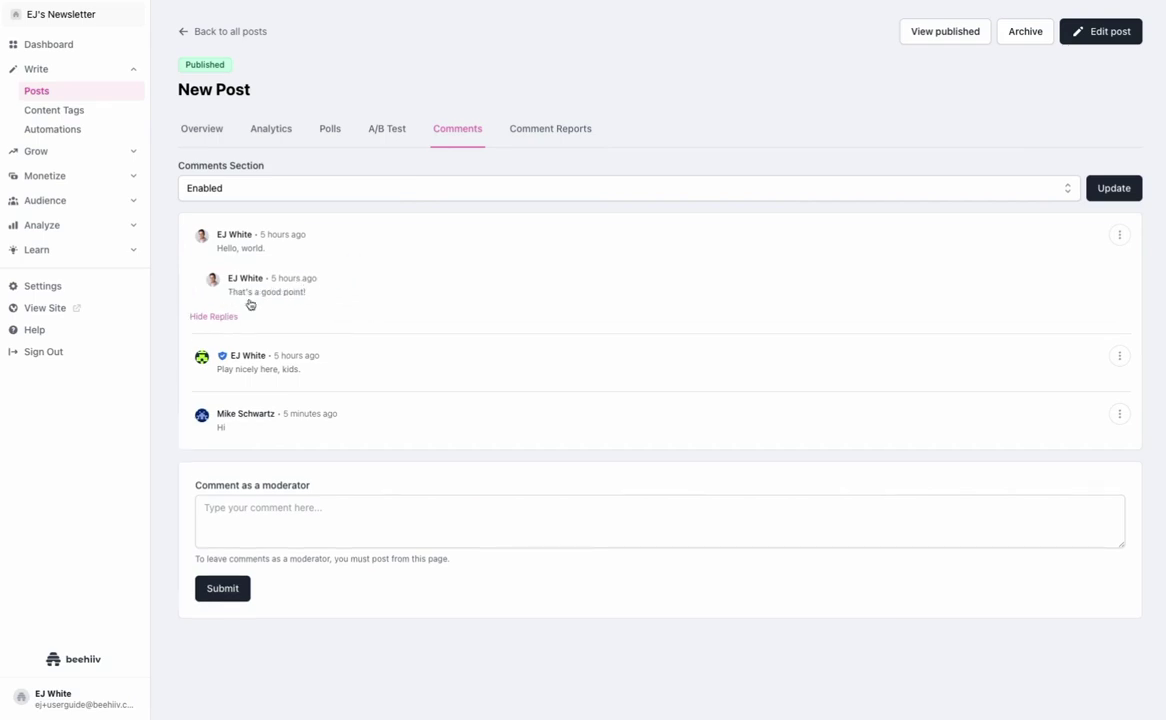
click(231, 316)
click(222, 263)
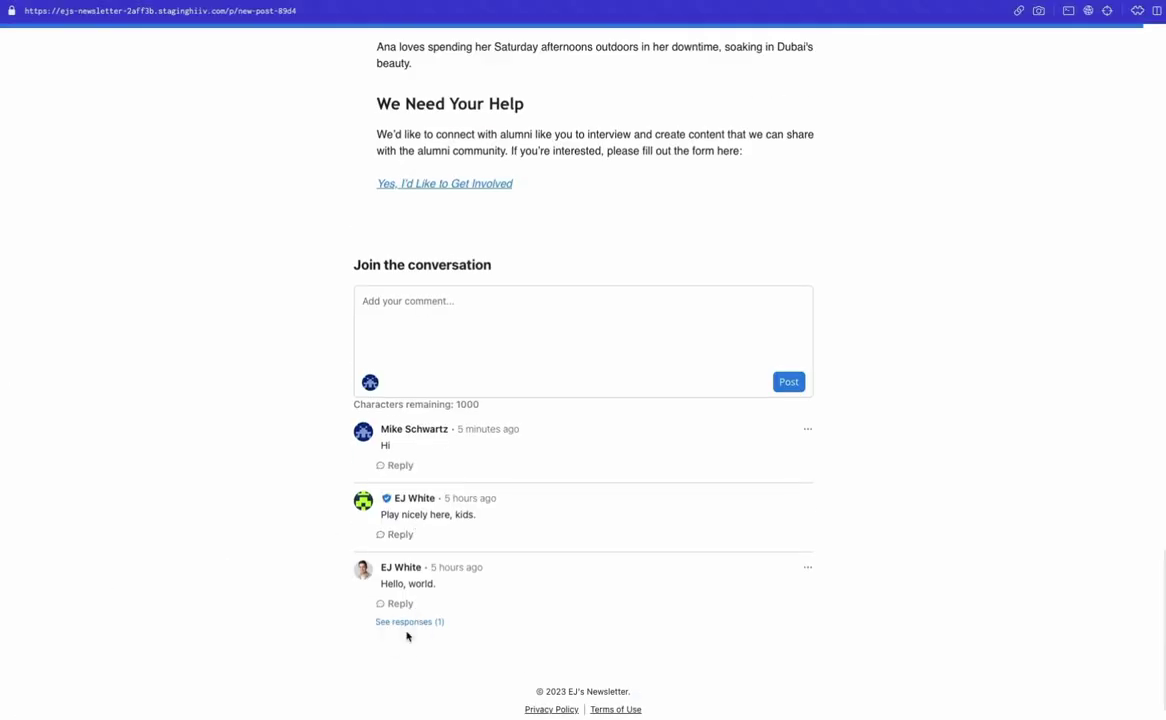
click(412, 621)
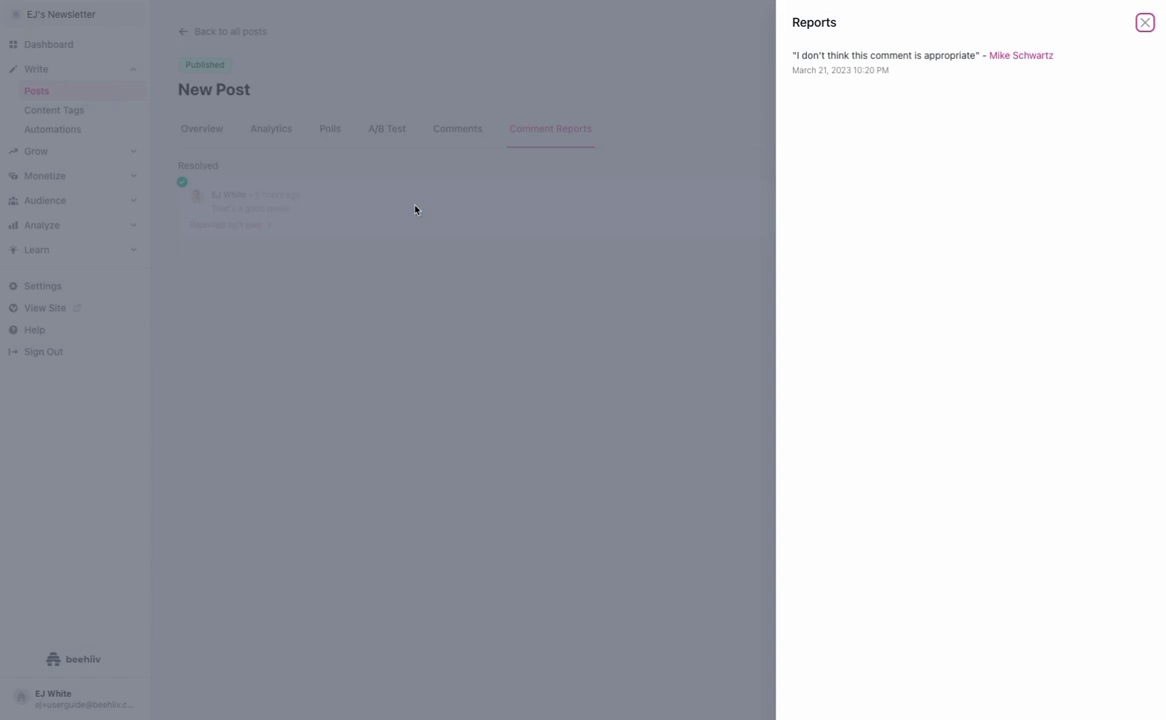
Close the resolved comment's report details and return to the post's Comments tab with three top-level comments.
click(281, 168)
click(241, 225)
click(388, 186)
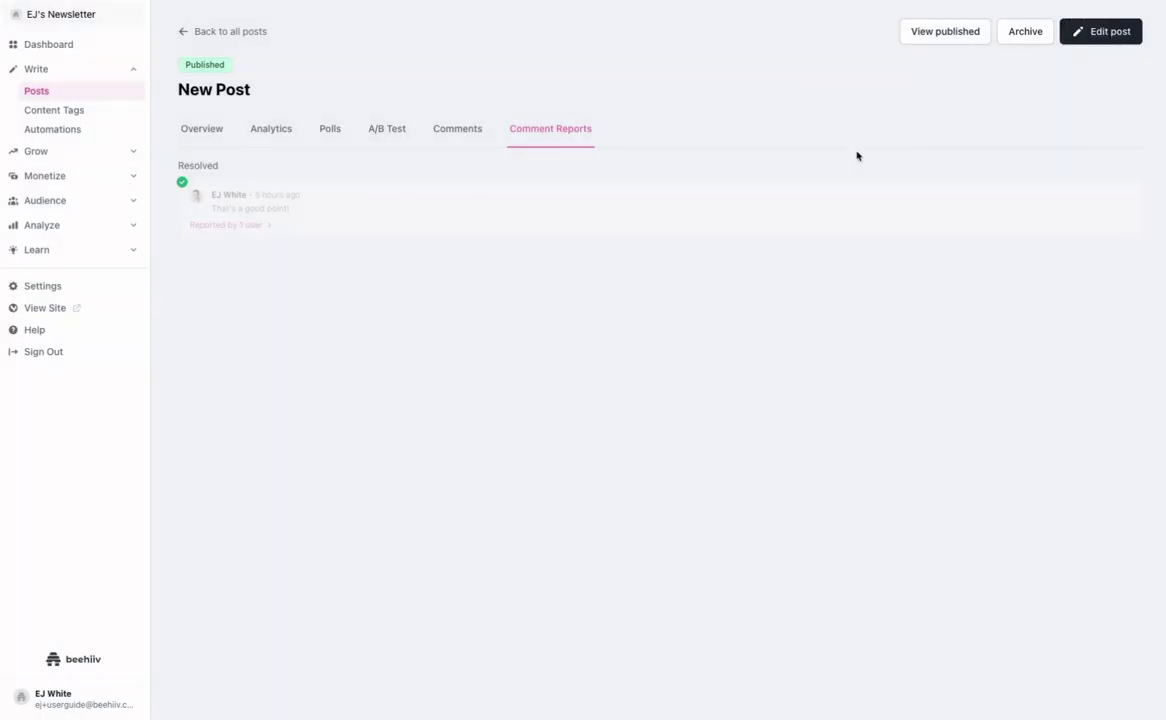
click(440, 130)
click(388, 133)
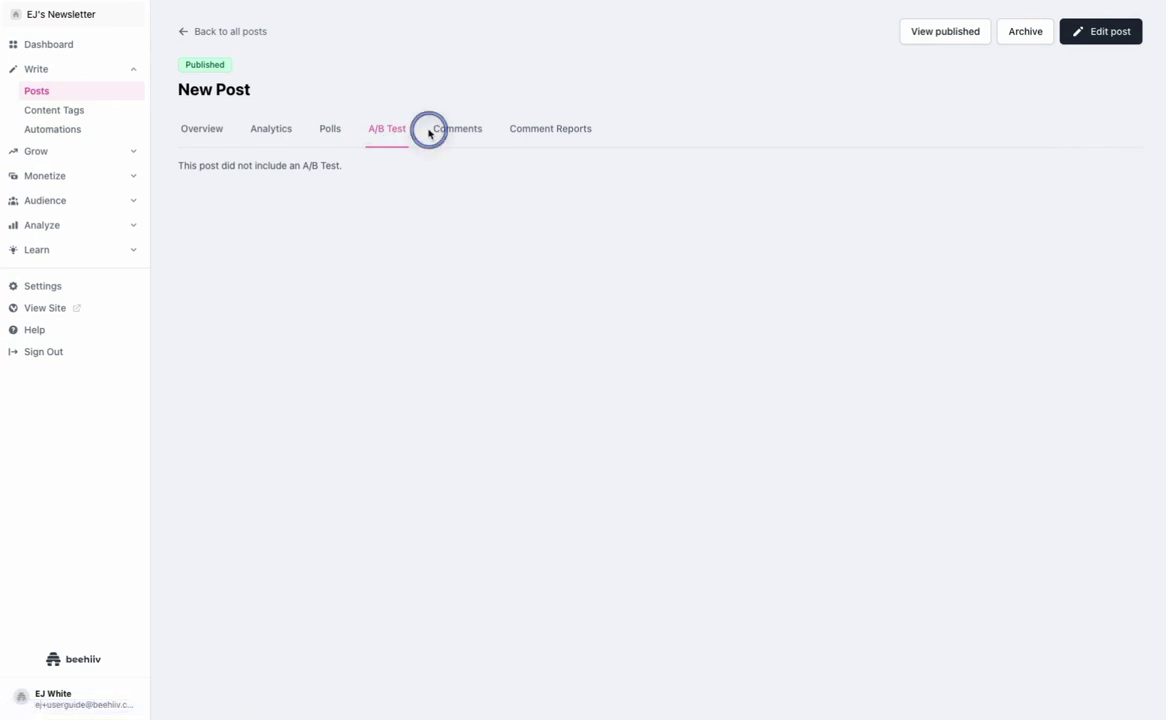
click(429, 133)
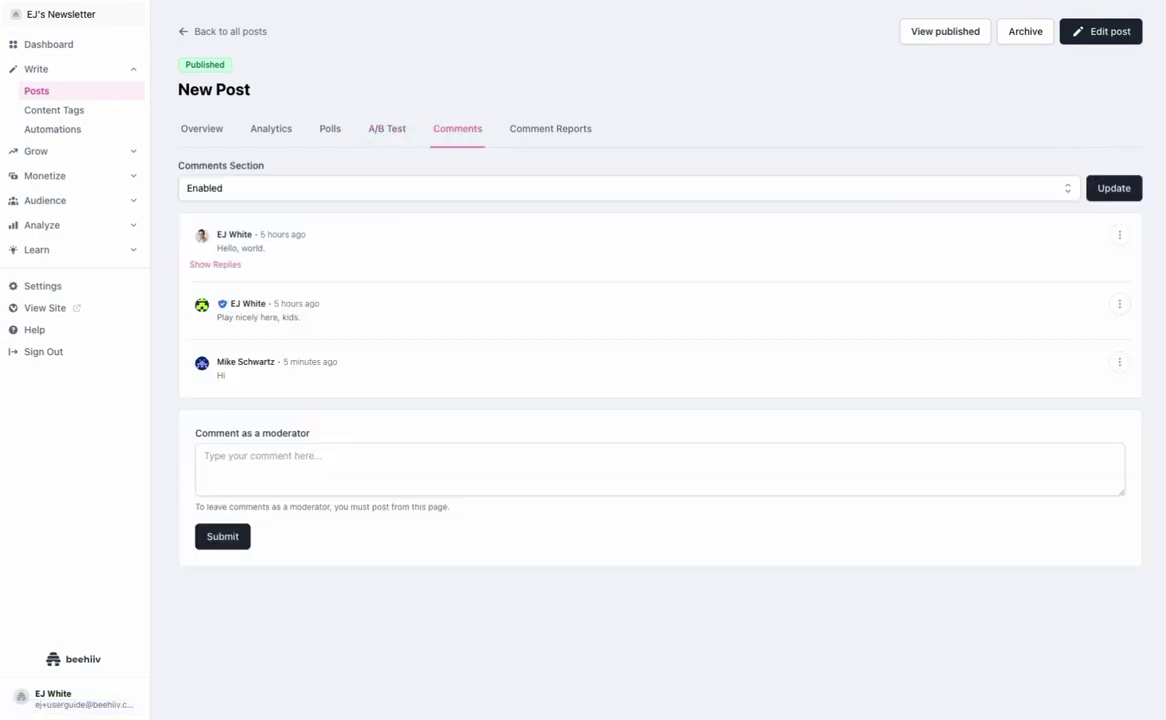